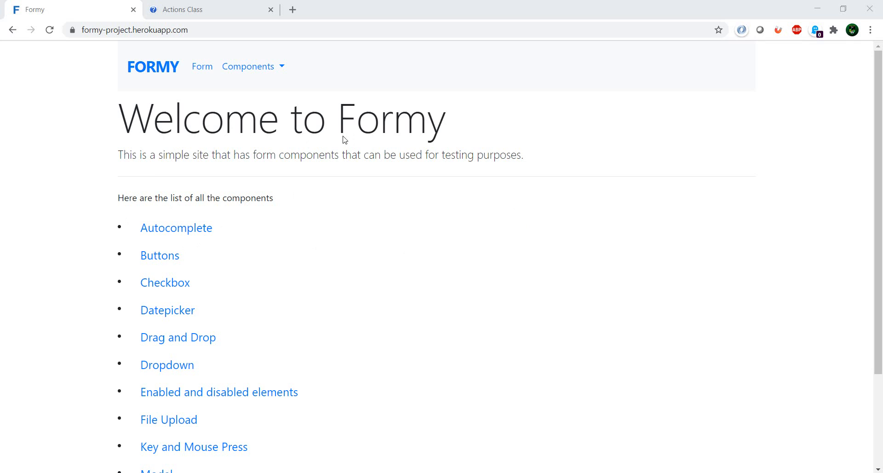
Step: Show the browser context menu on Formy's Autocomplete link, then dismiss it
{"action": "right_click", "coordinate": [202, 231]}
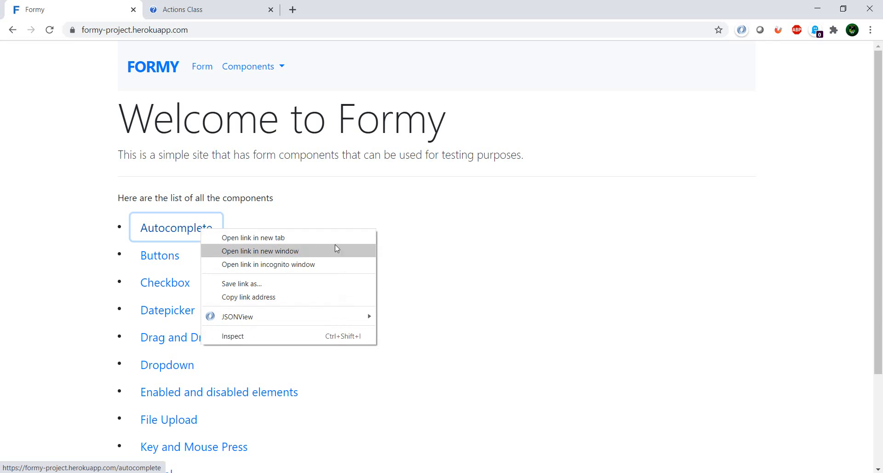
{"action": "left_click", "coordinate": [427, 208]}
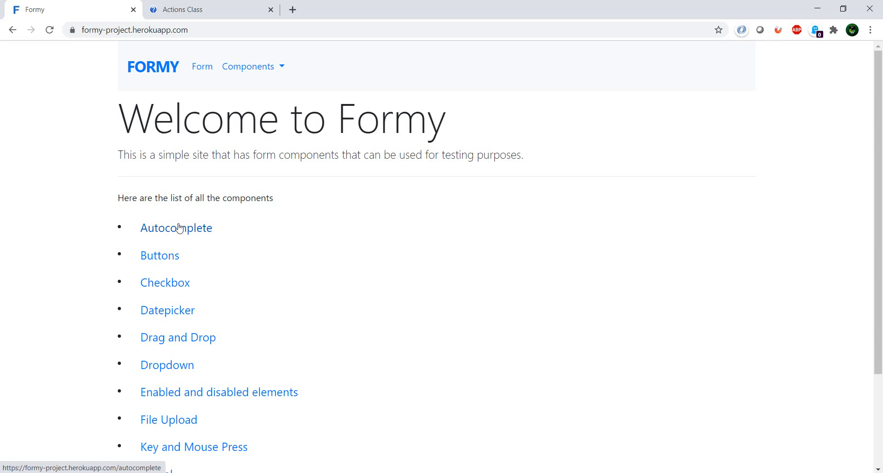
Step: Reopen and close the Autocomplete link's menu, glance at the Actions Class docs, and return to Formy
{"action": "right_click", "coordinate": [189, 230]}
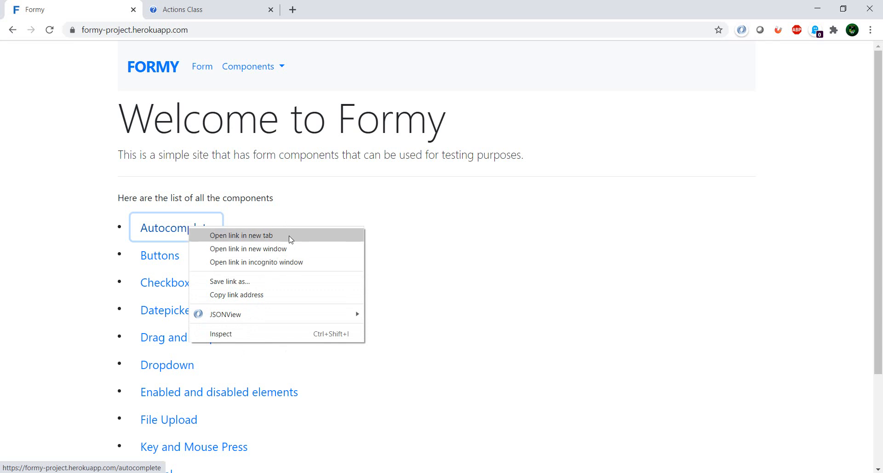
{"action": "left_click", "coordinate": [471, 239]}
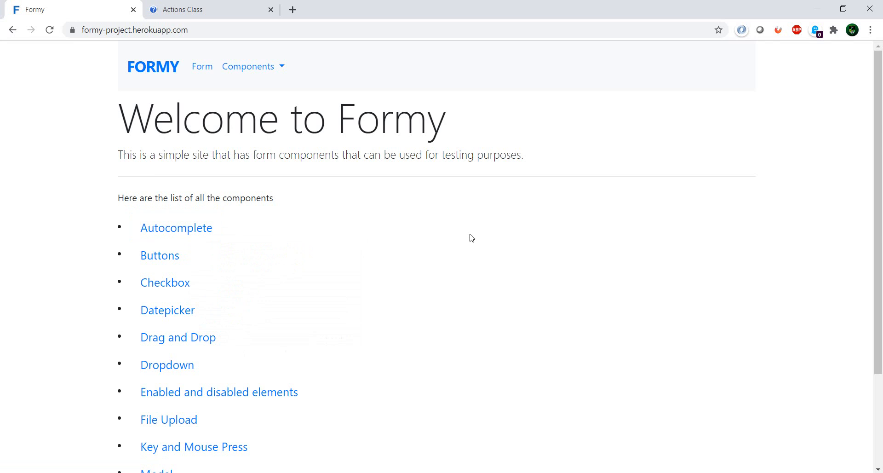
{"action": "left_click", "coordinate": [182, 9]}
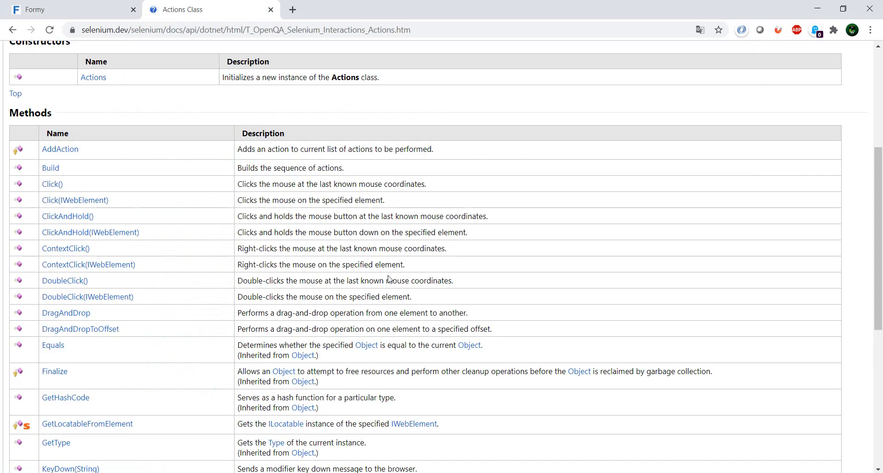
{"action": "left_click", "coordinate": [69, 7]}
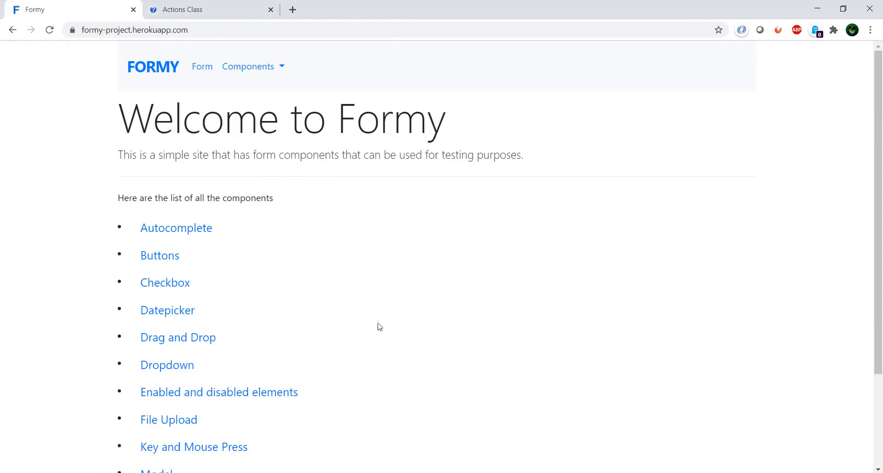
Step: Close SSSSS.java and optimize ContextMenuTests imports down to BaseTest and Test
{"action": "key", "text": "alt+Tab"}
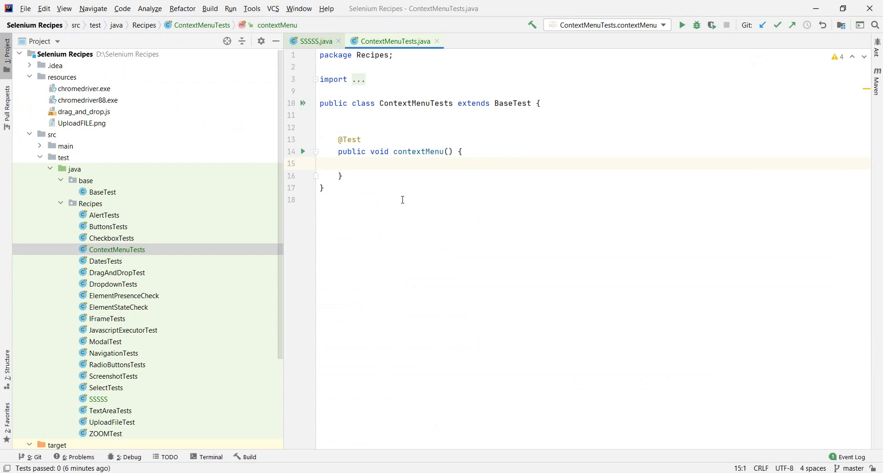
{"action": "left_click", "coordinate": [339, 41]}
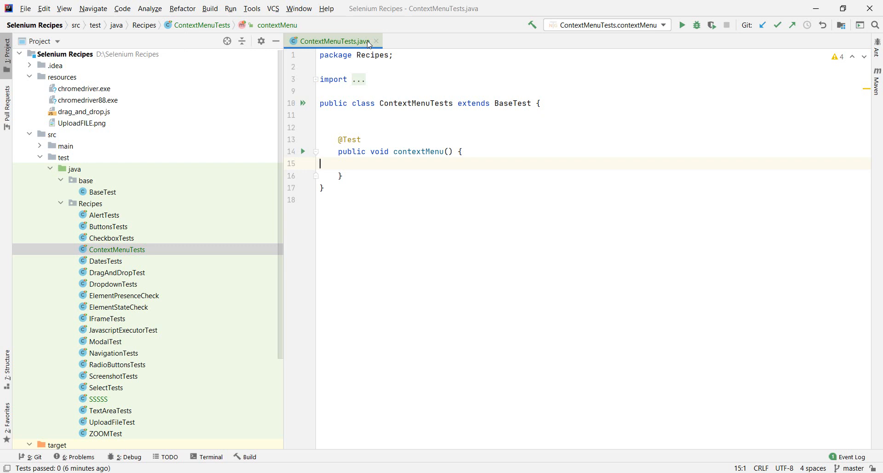
{"action": "left_click", "coordinate": [316, 79]}
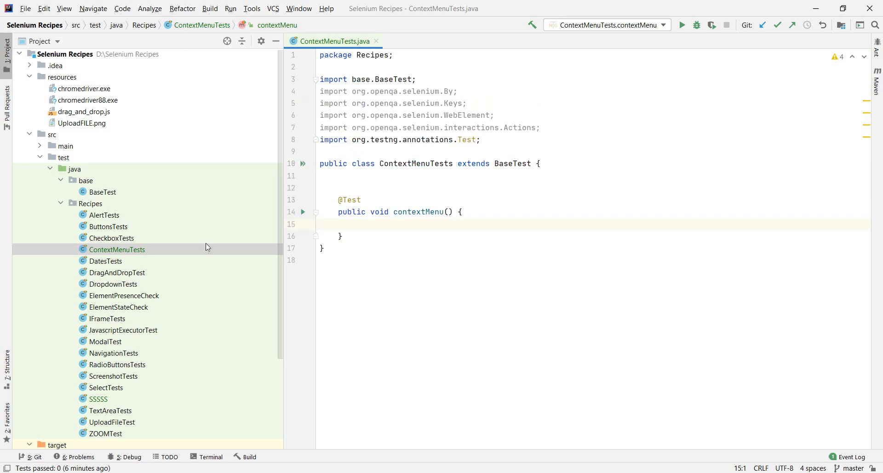
{"action": "left_click", "coordinate": [104, 215]}
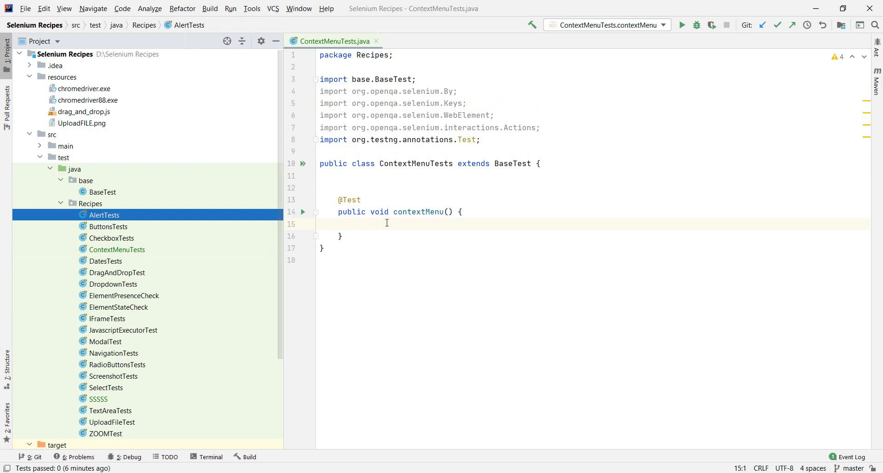
{"action": "left_click", "coordinate": [410, 230]}
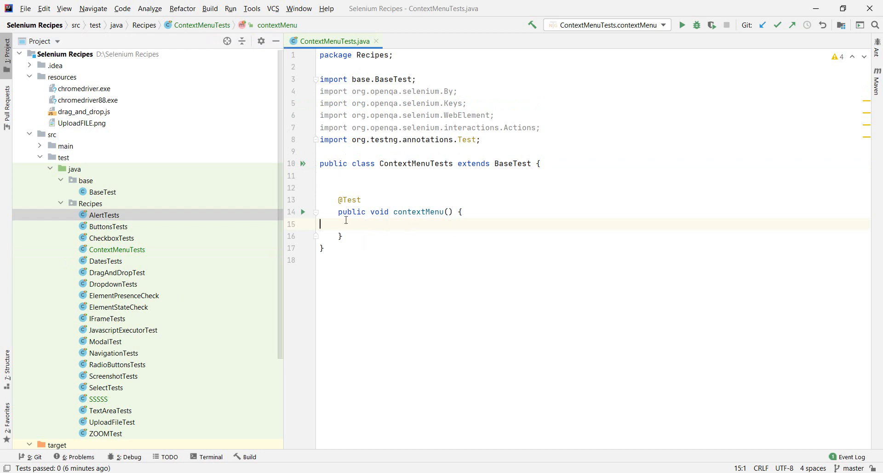
{"action": "key", "text": "Return"}
{"action": "key", "text": "ctrl+alt+o"}
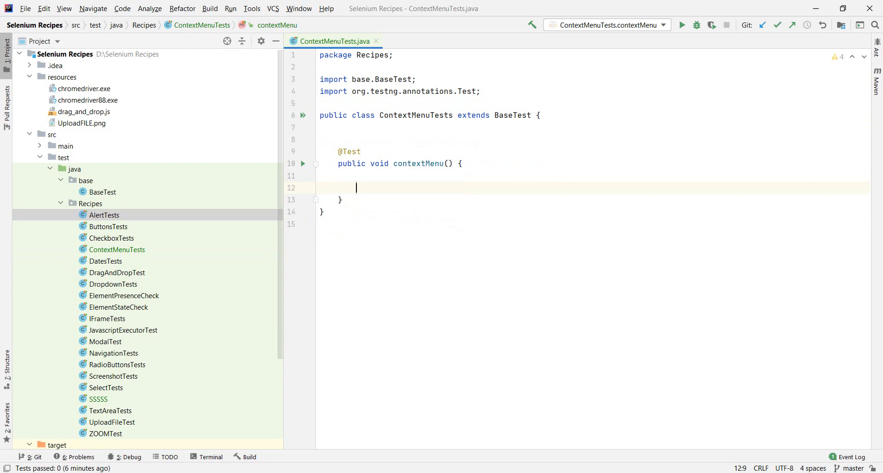
{"action": "type", "text": "//"}
{"action": "type", "text": "Identify the "}
{"action": "type", "text": "Webel"}
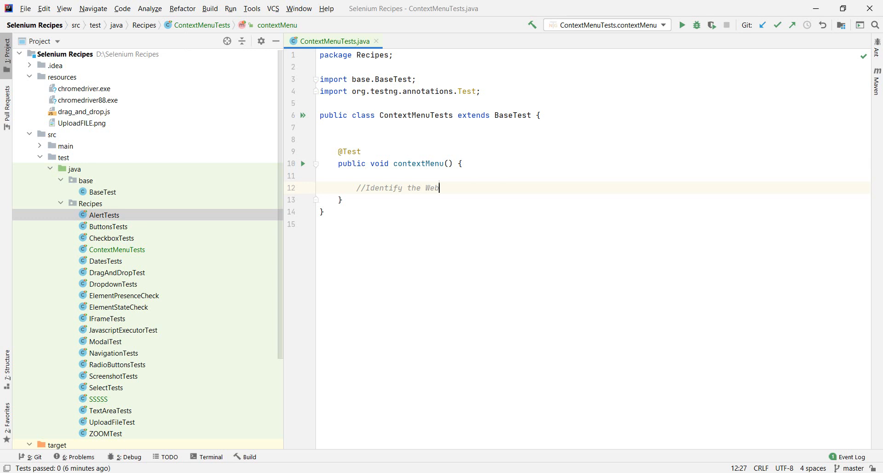
{"action": "type", "text": "ement"}
Step: Outline contextMenu with comments: identify the Webelement, go to it, open the context menu, open in new tab
{"action": "key", "text": "Return"}
{"action": "key", "text": "Return"}
{"action": "type", "text": "//"}
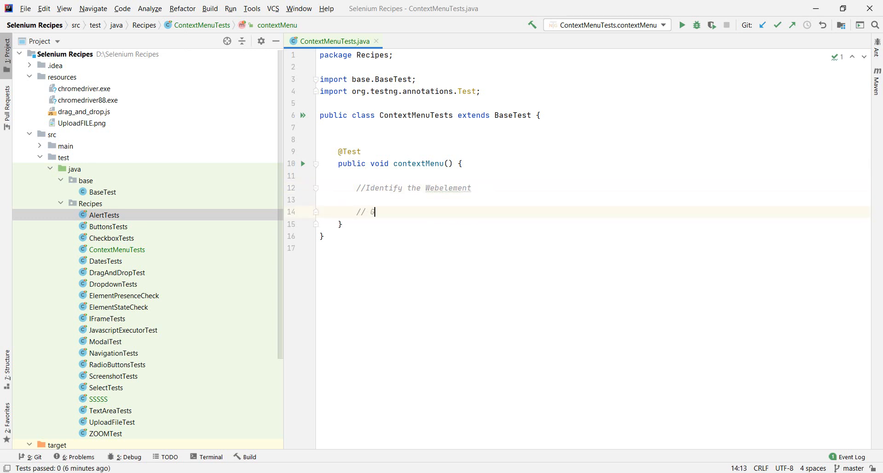
{"action": "type", "text": " go t"}
{"action": "type", "text": "o the web"}
{"action": "type", "text": "elemen"}
{"action": "key", "text": "BackSpace"}
{"action": "key", "text": "BackSpace"}
{"action": "key", "text": "BackSpace"}
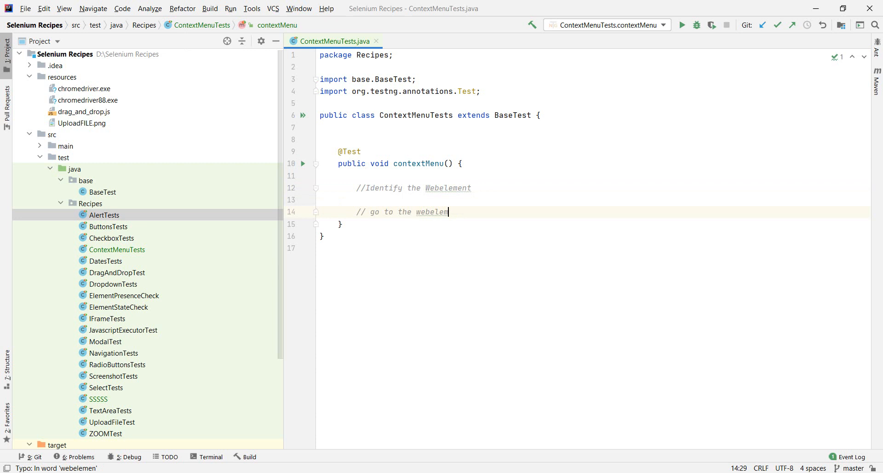
{"action": "key", "text": "BackSpace"}
{"action": "key", "text": "BackSpace"}
{"action": "key", "text": "BackSpace"}
{"action": "key", "text": "BackSpace"}
{"action": "type", "text": "Webe"}
{"action": "type", "text": "lement"}
{"action": "key", "text": "Return"}
{"action": "key", "text": "Return"}
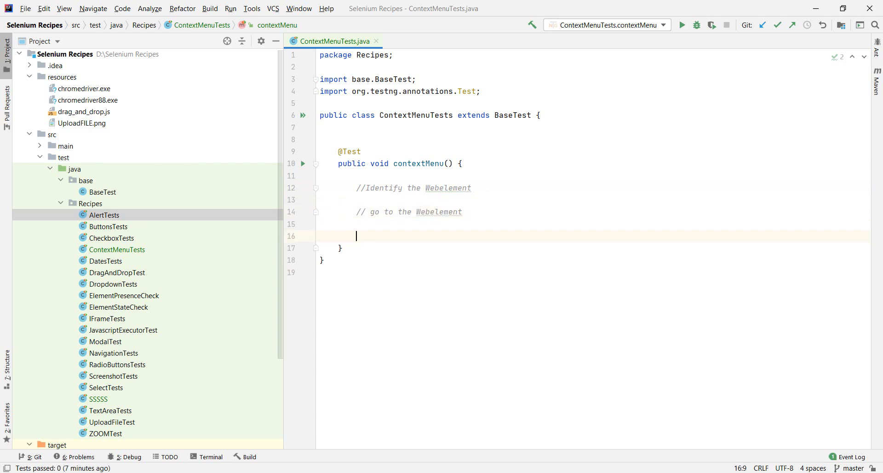
{"action": "type", "text": "//"}
{"action": "type", "text": "Open the "}
{"action": "type", "text": "context menu"}
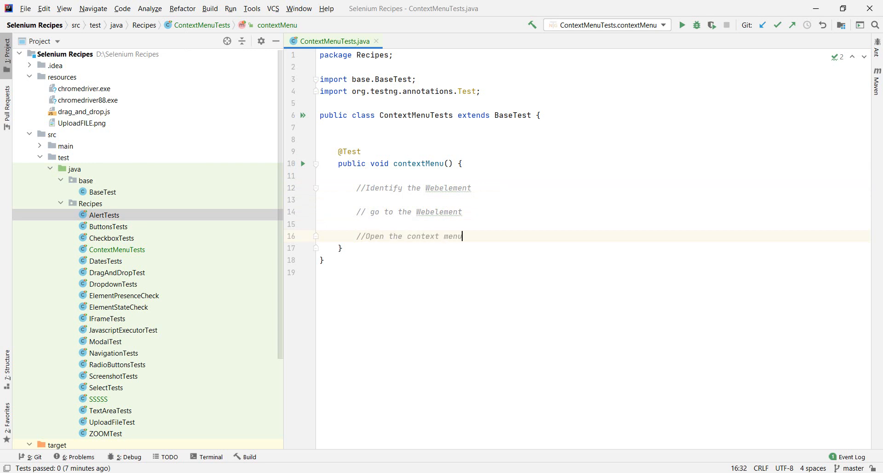
{"action": "key", "text": "Return"}
{"action": "key", "text": "Return"}
{"action": "key", "text": "Return"}
{"action": "type", "text": "//"}
{"action": "type", "text": "Ci"}
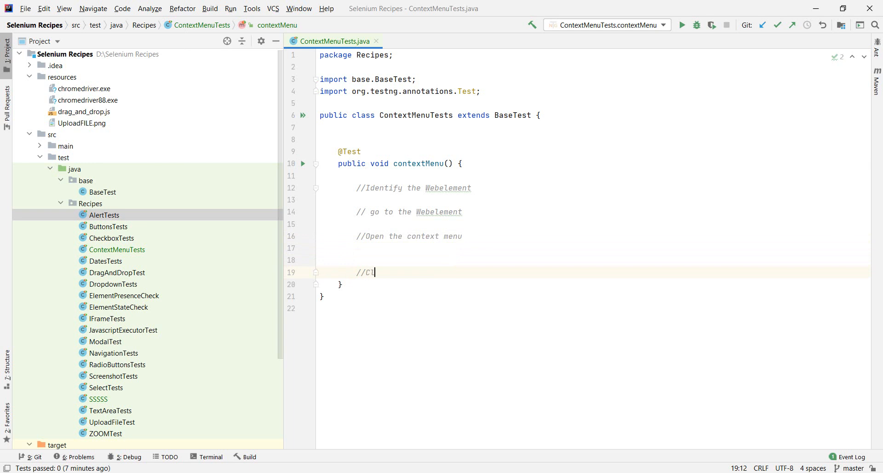
{"action": "type", "text": "ick on open i"}
{"action": "type", "text": "n new tab"}
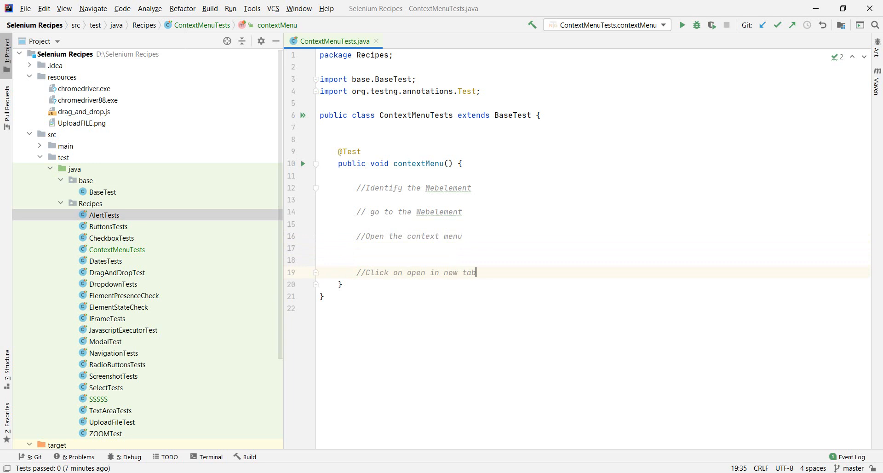
Step: Inspect the Autocomplete link in DevTools, widening the Elements pane to read its anchor markup
{"action": "left_click", "coordinate": [134, 470]}
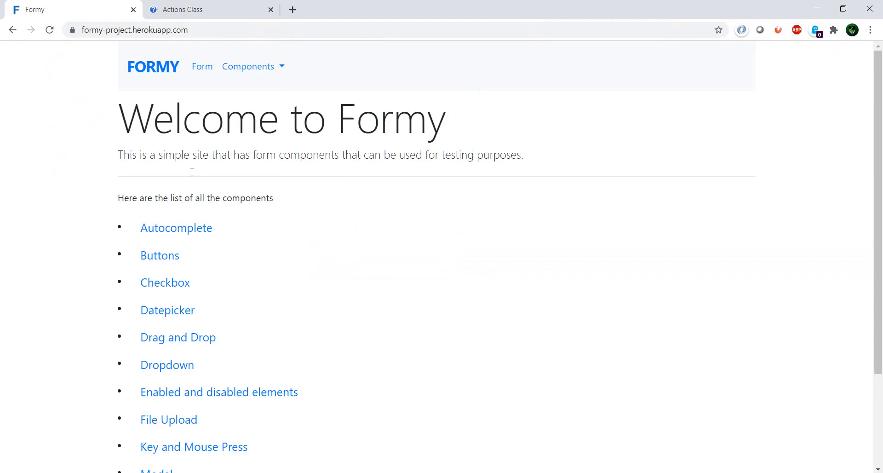
{"action": "right_click", "coordinate": [200, 234]}
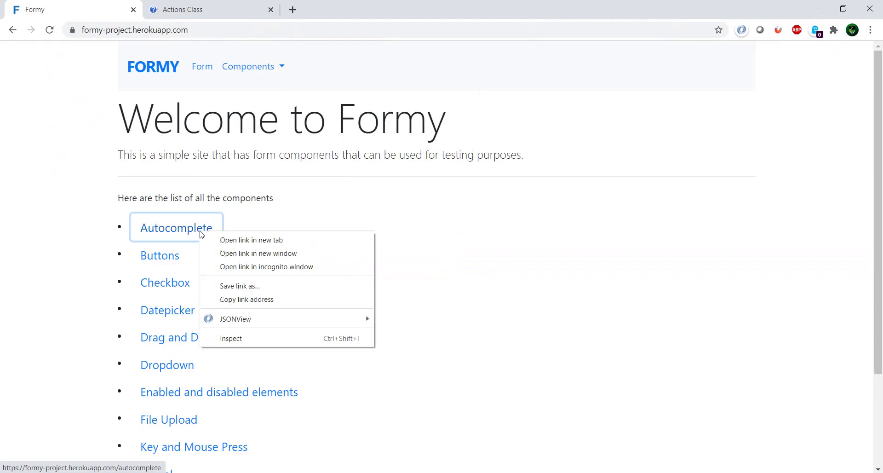
{"action": "left_click", "coordinate": [250, 338]}
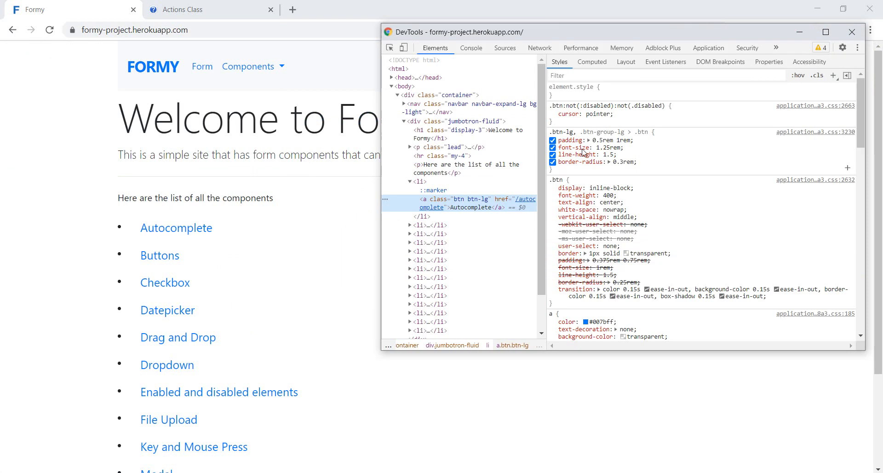
{"action": "left_click_drag", "start_coordinate": [543, 159], "coordinate": [713, 166]}
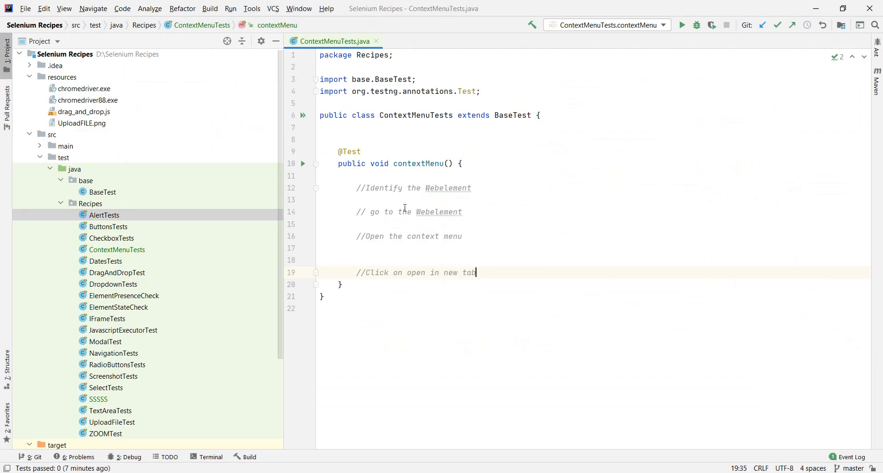
Step: Add WebElement link = driver.findElement(By.partialLinkText("Autocomplete")); under the identify comment
{"action": "left_click", "coordinate": [407, 196]}
{"action": "key", "text": "Tab"}
{"action": "key", "text": "Return"}
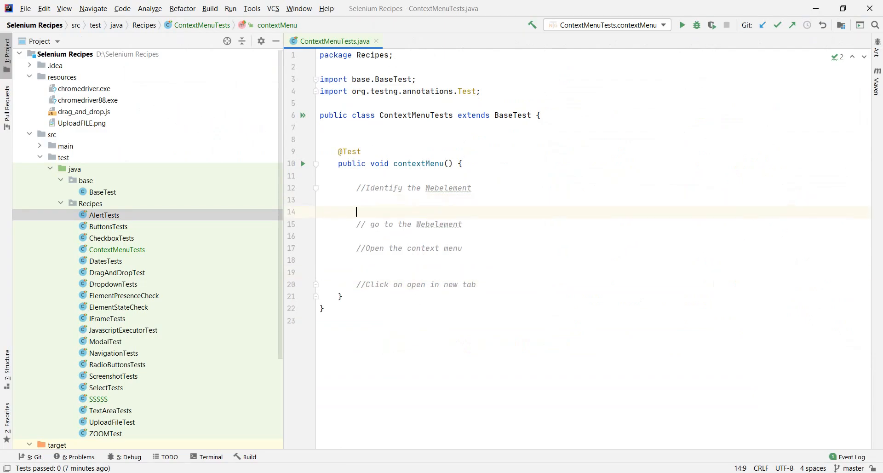
{"action": "key", "text": "Return"}
{"action": "key", "text": "Up"}
{"action": "type", "text": "We"}
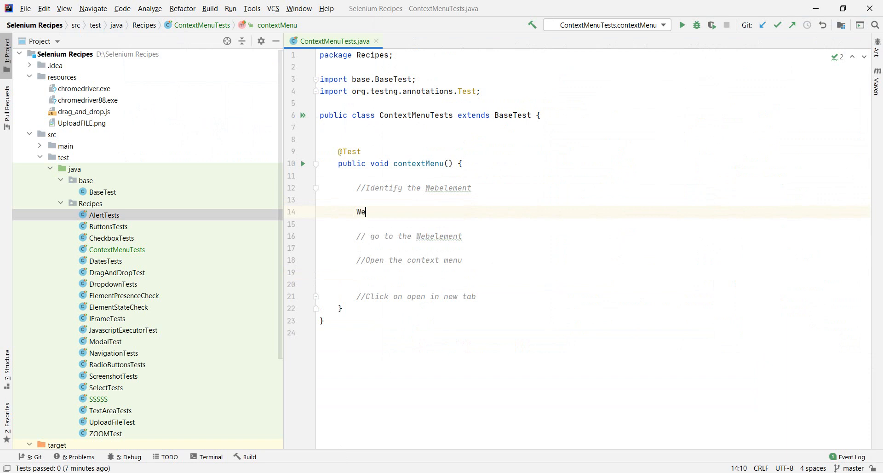
{"action": "key", "text": "Return"}
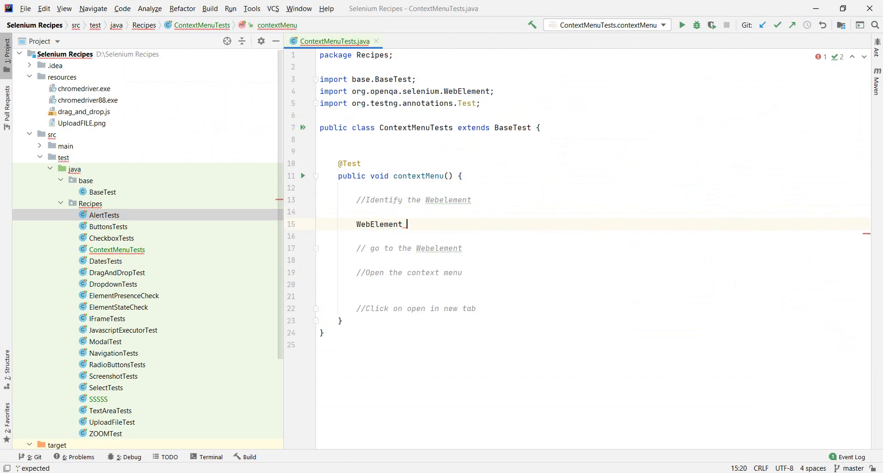
{"action": "type", "text": "li"}
{"action": "type", "text": "nk = d"}
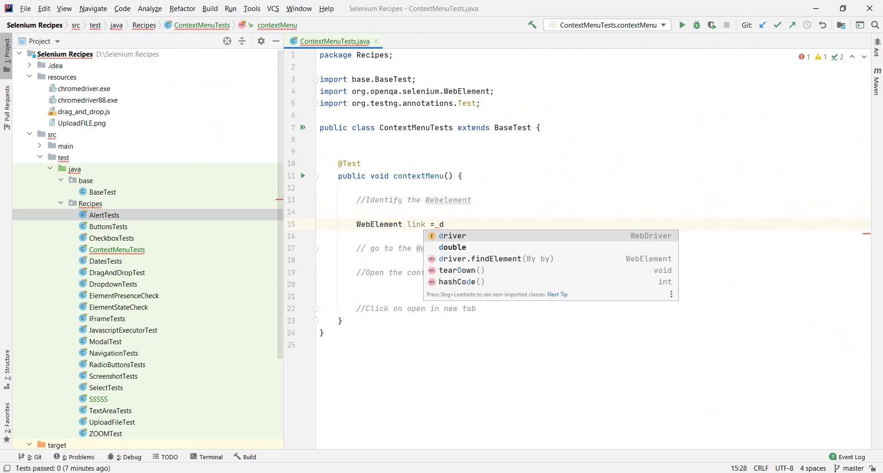
{"action": "key", "text": "Down"}
{"action": "key", "text": "Down"}
{"action": "key", "text": "Return"}
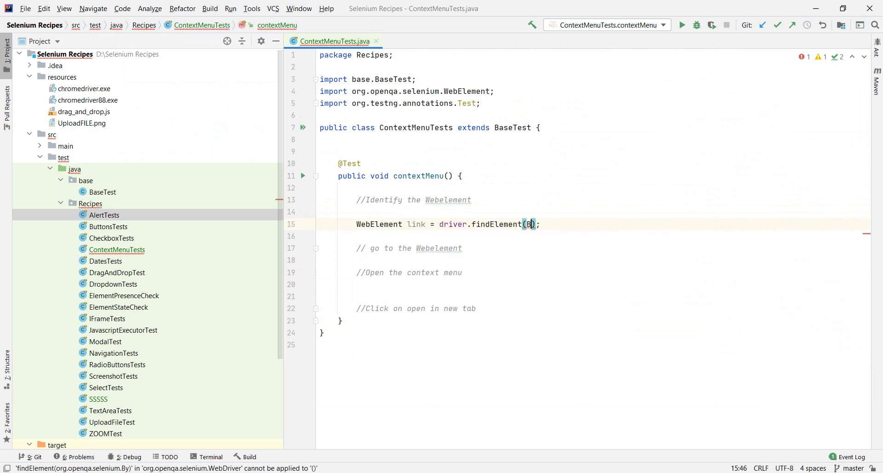
{"action": "type", "text": "By."}
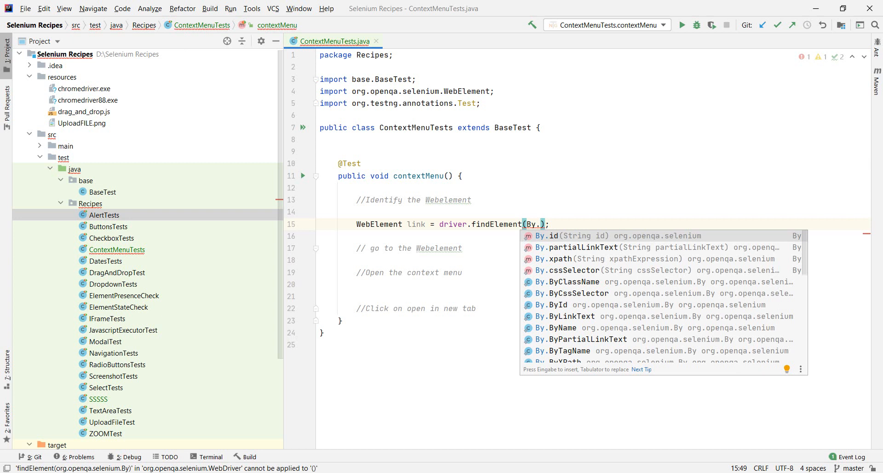
{"action": "key", "text": "Down"}
{"action": "key", "text": "Return"}
{"action": "type", "text": "\"Autocomplete"}
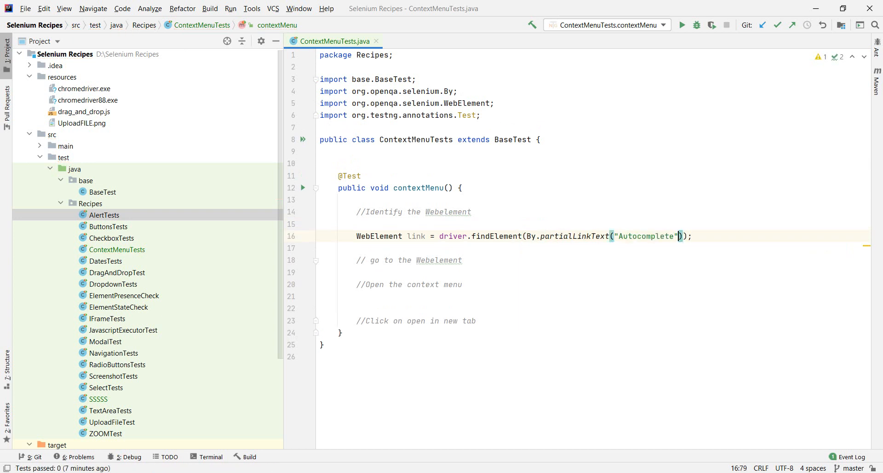
{"action": "key", "text": "End"}
Step: Open a blank line beneath the go-to comment for the next statement
{"action": "left_click", "coordinate": [481, 264]}
{"action": "key", "text": "Return"}
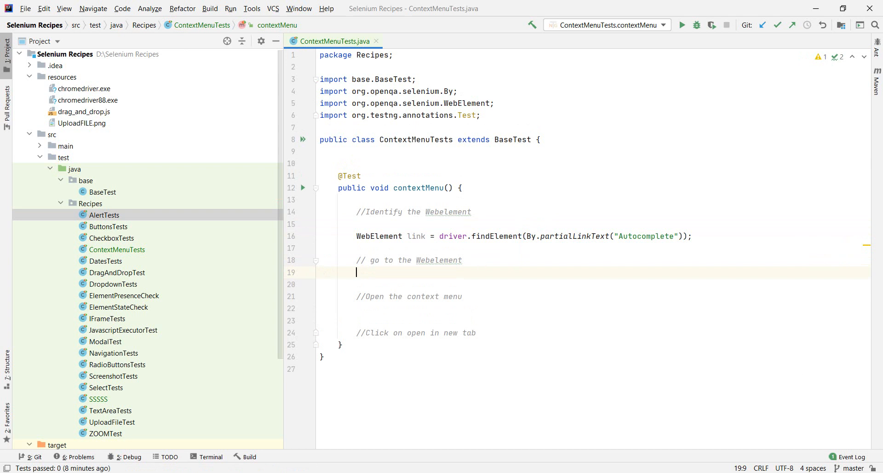
Step: Review the Selenium Actions class methods and its constructor page, then return to the Formy tab
{"action": "key", "text": "alt+Tab"}
{"action": "left_click", "coordinate": [172, 9]}
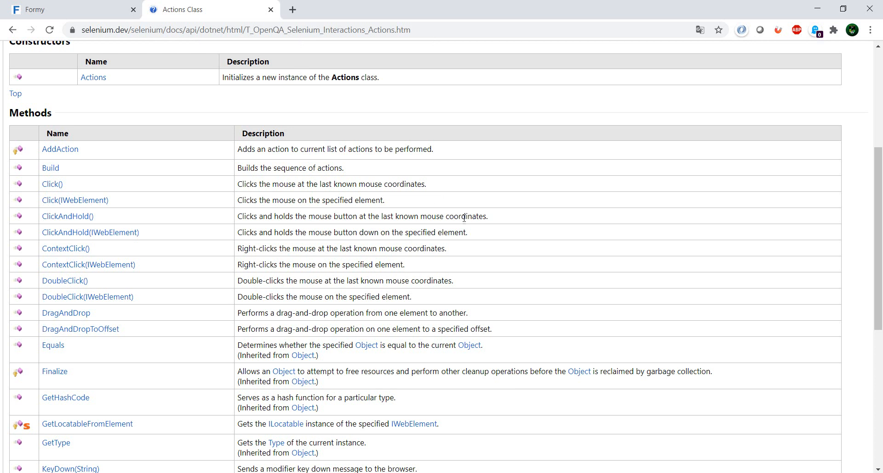
{"action": "scroll", "coordinate": [465, 218], "scroll_direction": "down", "scroll_amount": 5}
{"action": "scroll", "coordinate": [465, 218], "scroll_direction": "up", "scroll_amount": 10}
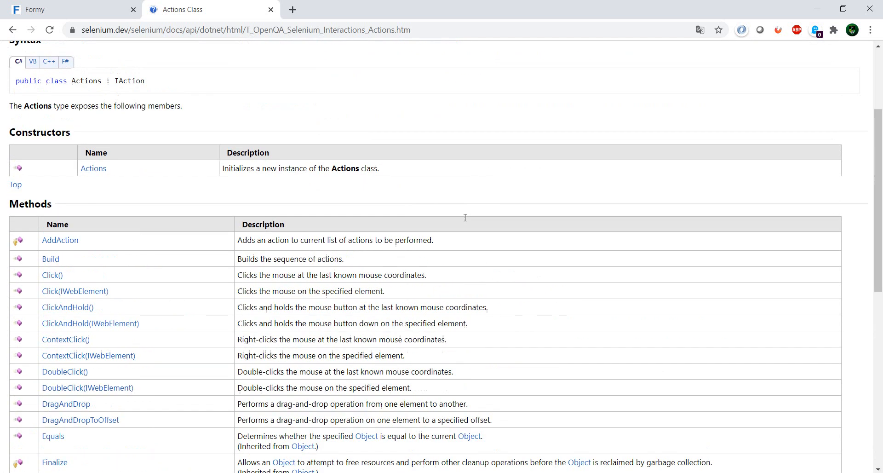
{"action": "scroll", "coordinate": [301, 308], "scroll_direction": "down", "scroll_amount": 1}
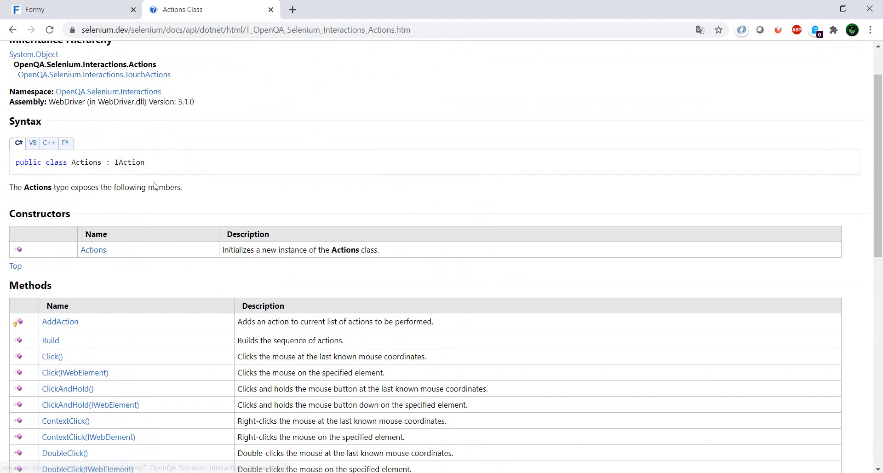
{"action": "scroll", "coordinate": [298, 263], "scroll_direction": "up", "scroll_amount": 1}
{"action": "scroll", "coordinate": [298, 262], "scroll_direction": "down", "scroll_amount": 3}
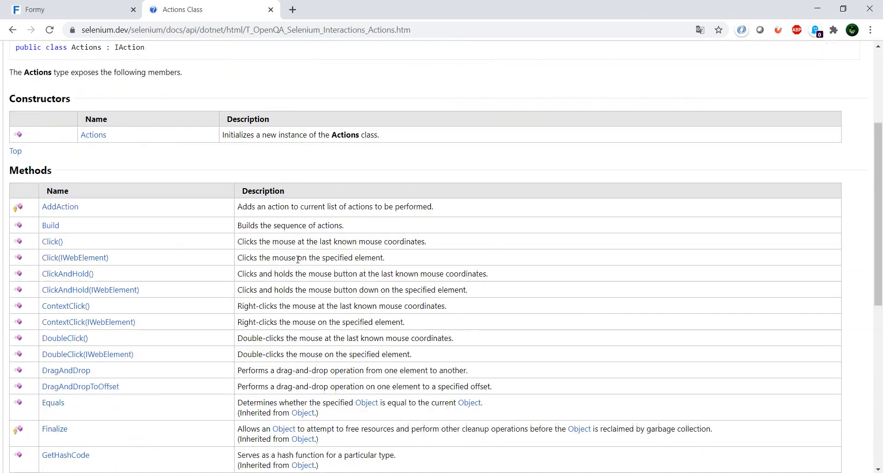
{"action": "left_click", "coordinate": [98, 138]}
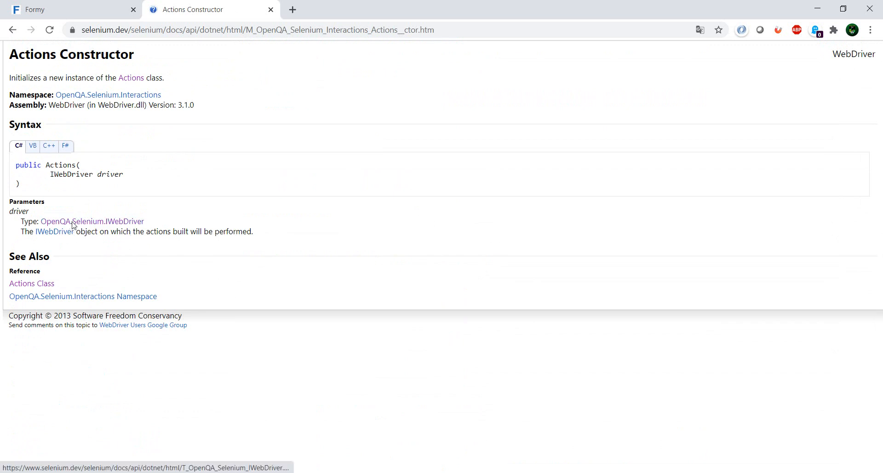
{"action": "left_click", "coordinate": [119, 10]}
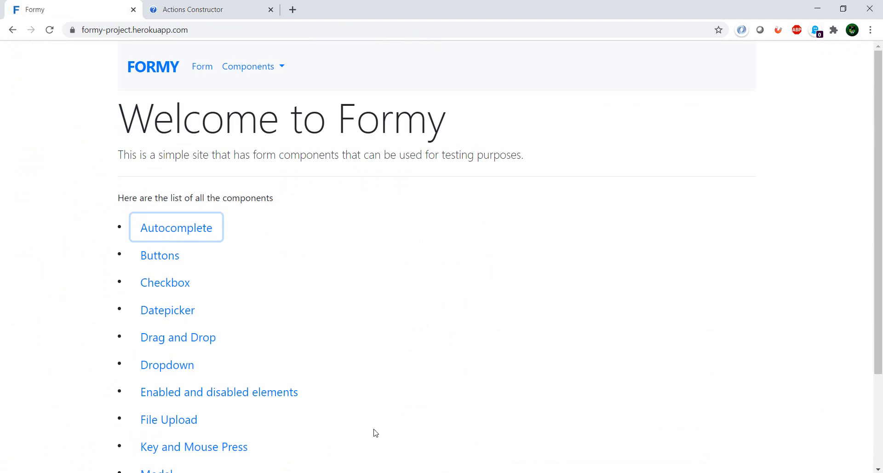
Step: Declare an Action object built from the driver under the go-to comment
{"action": "key", "text": "alt+Tab"}
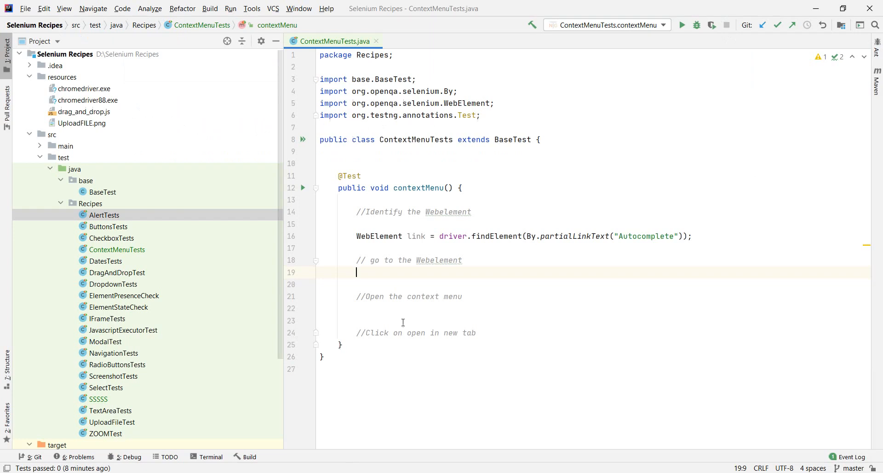
{"action": "type", "text": "Action"}
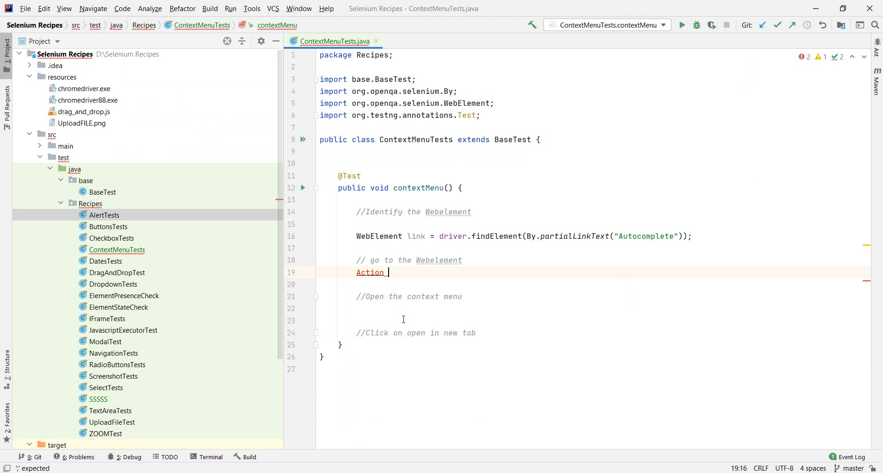
{"action": "type", "text": " actionTo"}
{"action": "type", "text": "Per"}
{"action": "key", "text": "BackSpace"}
{"action": "key", "text": "BackSpace"}
{"action": "key", "text": "BackSpace"}
{"action": "type", "text": "perform = Ac"}
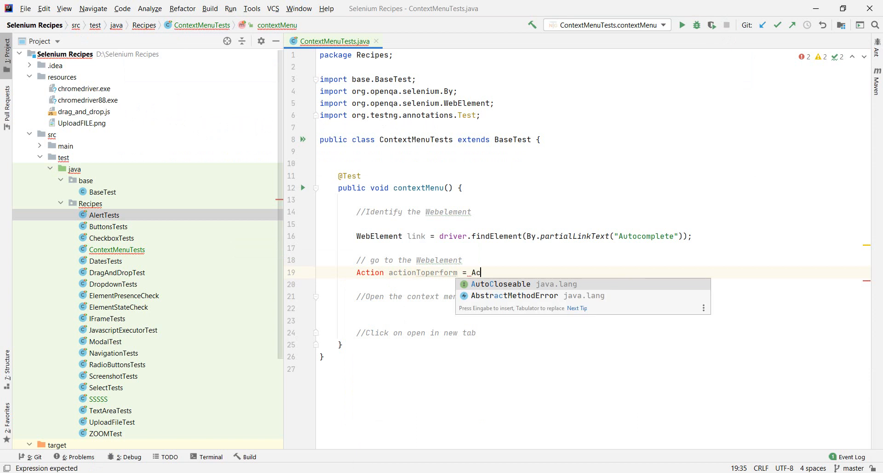
{"action": "type", "text": "t"}
{"action": "key", "text": "BackSpace"}
{"action": "key", "text": "BackSpace"}
{"action": "type", "text": "ct"}
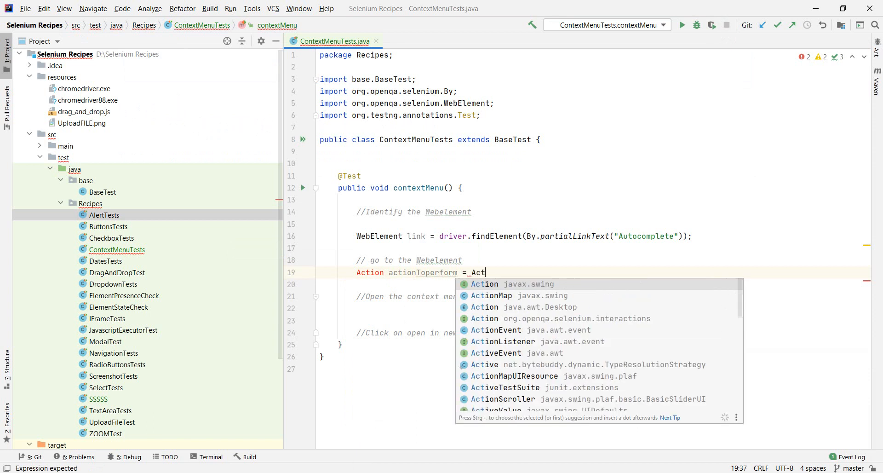
{"action": "key", "text": "Return"}
{"action": "type", "text": "("}
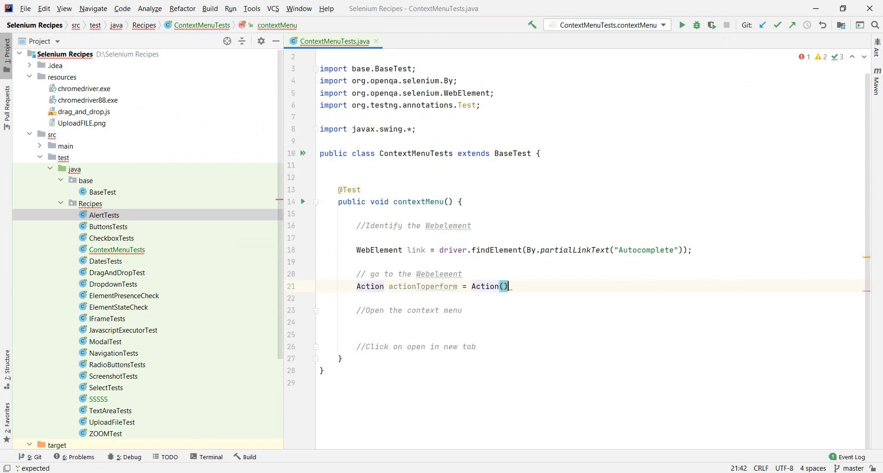
{"action": "type", "text": "d"}
{"action": "key", "text": "Return"}
{"action": "key", "text": "End"}
{"action": "type", "text": ";"}
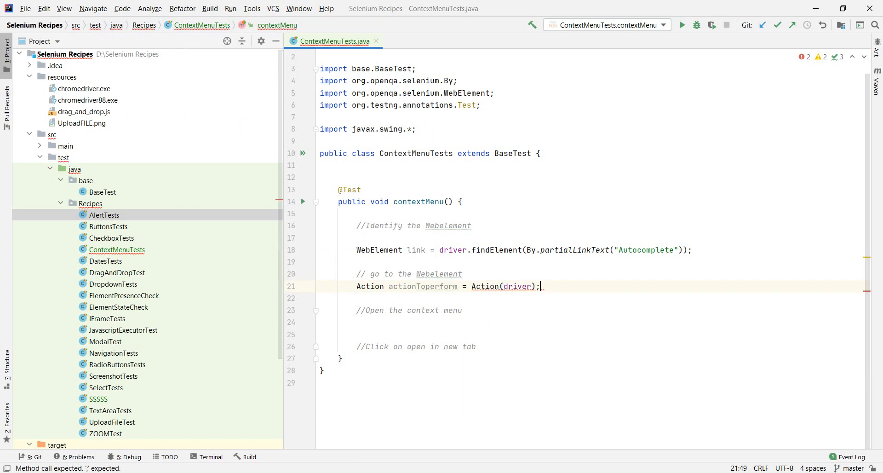
Step: Correct the type to Actions, undo the generated stubs, and import Selenium's Actions class
{"action": "left_click", "coordinate": [476, 285]}
{"action": "type", "text": "new"}
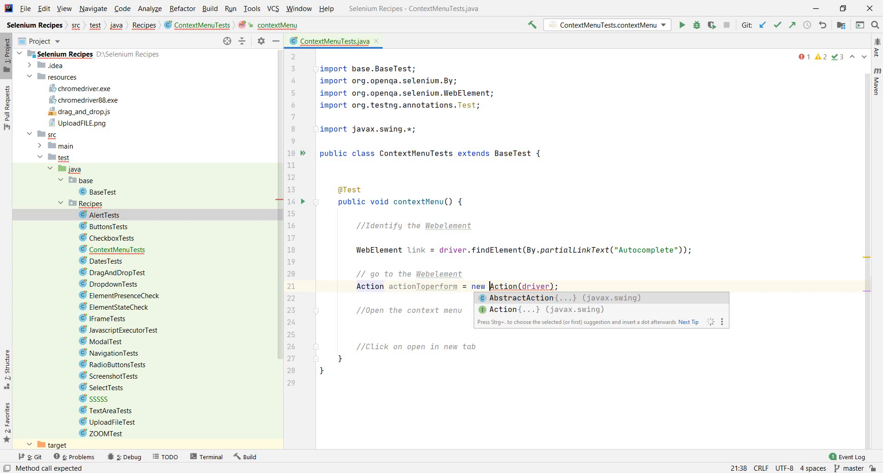
{"action": "left_click", "coordinate": [506, 310]}
{"action": "key", "text": "Return"}
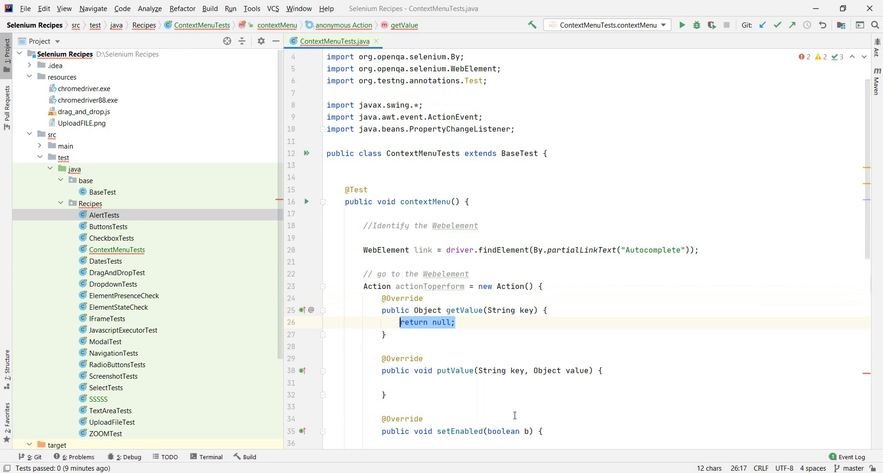
{"action": "key", "text": "ctrl+z"}
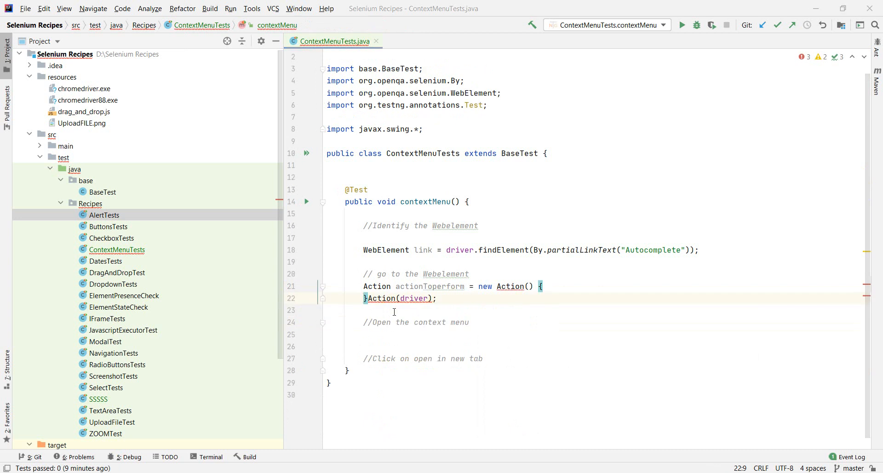
{"action": "left_click", "coordinate": [491, 311]}
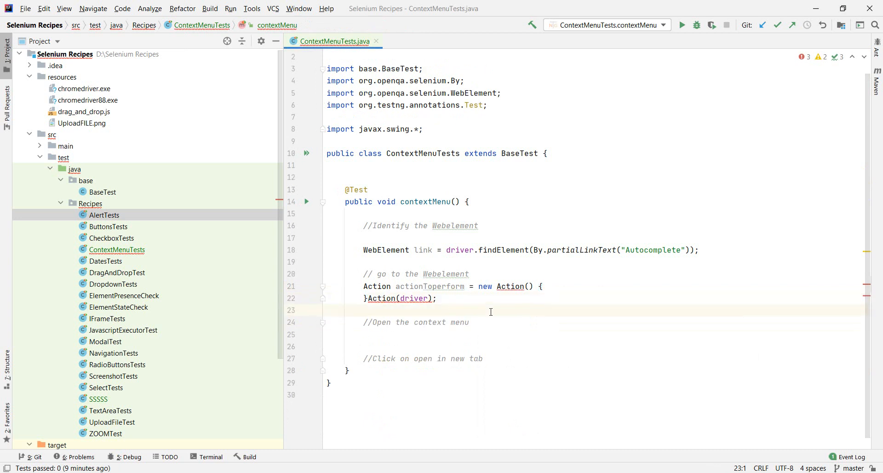
{"action": "key", "text": "ctrl+z"}
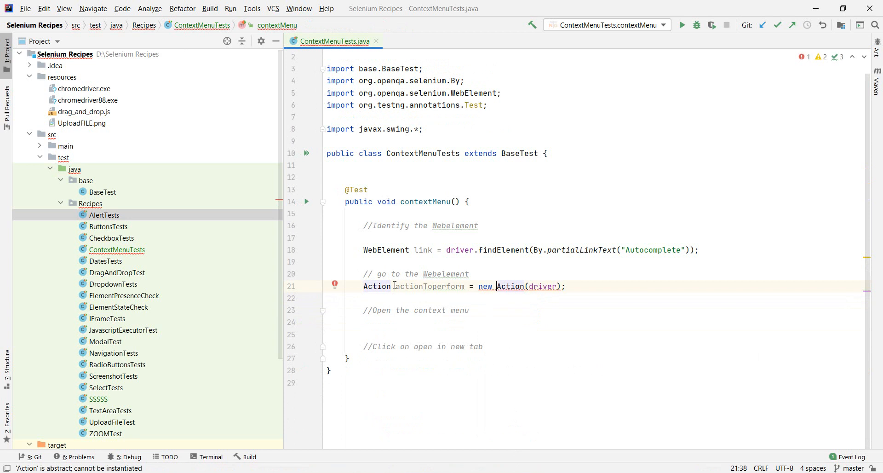
{"action": "type", "text": "s"}
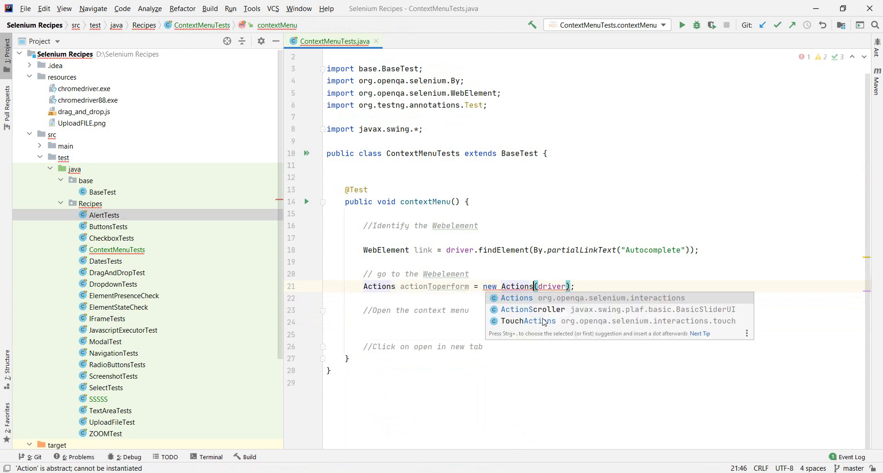
{"action": "left_click", "coordinate": [573, 262]}
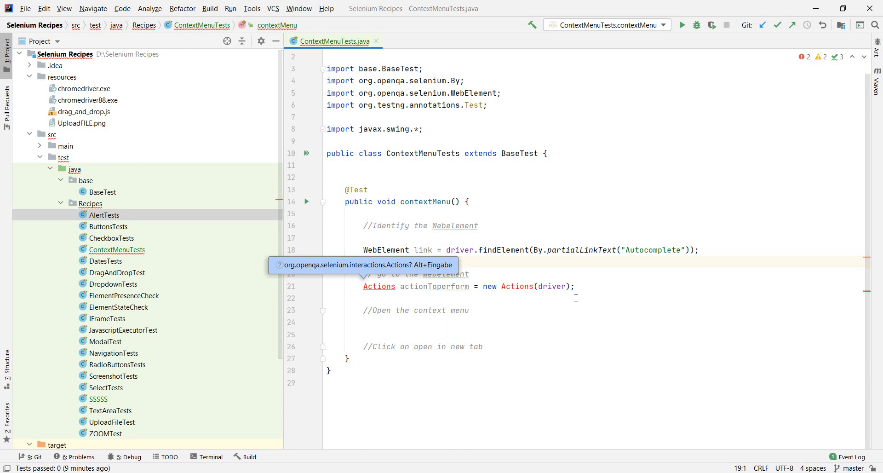
{"action": "double_click", "coordinate": [379, 286]}
{"action": "key", "text": "alt+Return"}
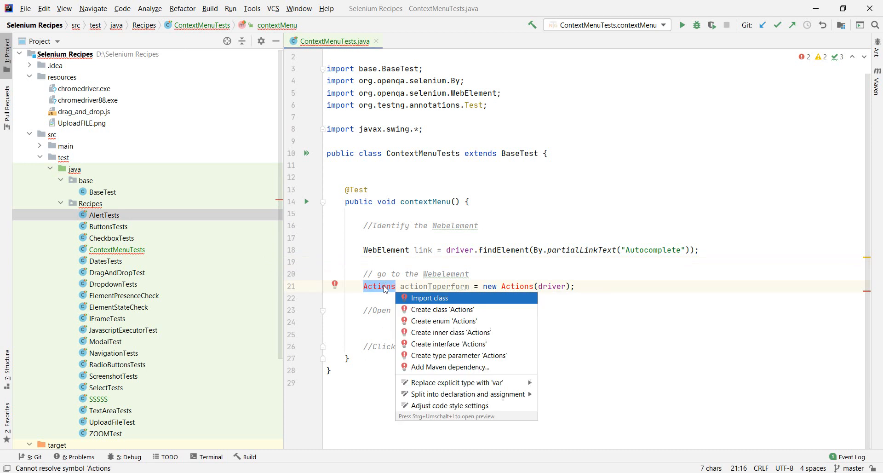
{"action": "key", "text": "Return"}
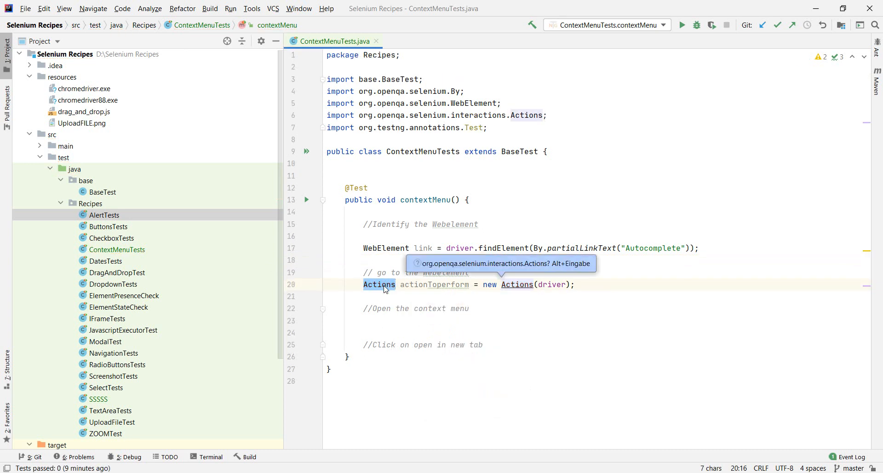
Step: Open an indented empty line below the Actions declaration for the next statement
{"action": "left_click", "coordinate": [528, 318]}
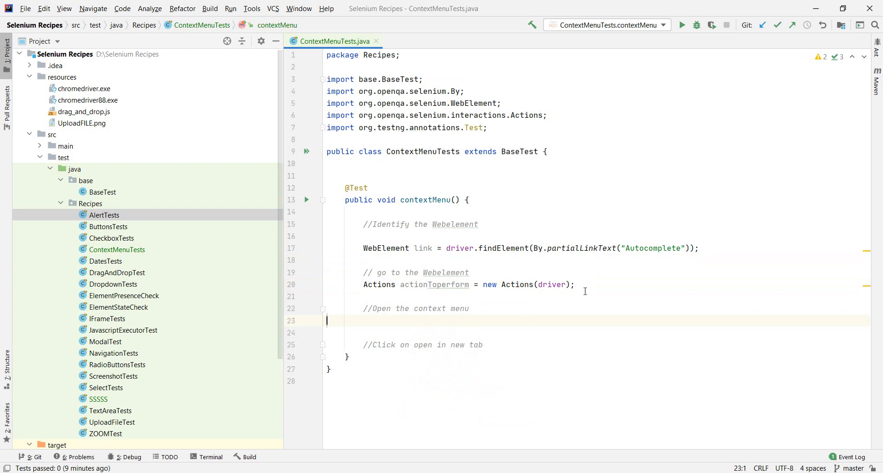
{"action": "left_click", "coordinate": [446, 295]}
{"action": "key", "text": "Tab"}
{"action": "key", "text": "Return"}
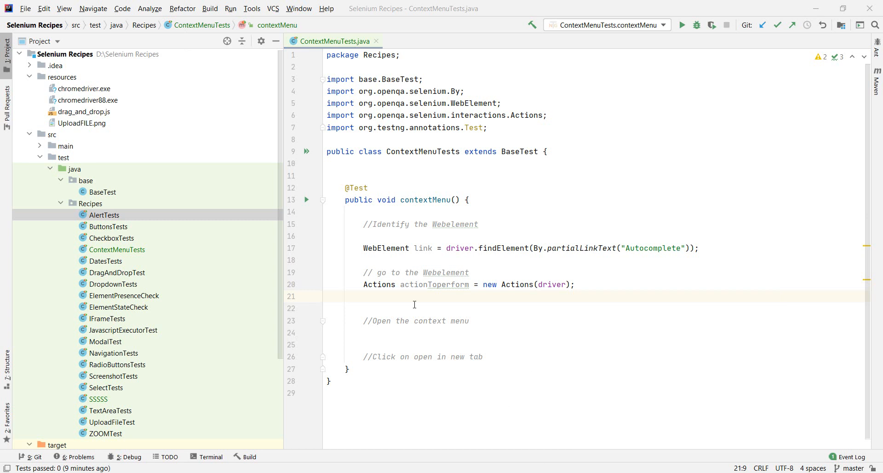
Step: Add actionToperform.moveToElement(link); by pasting the variable name and completing the call
{"action": "double_click", "coordinate": [435, 284]}
{"action": "key", "text": "ctrl+c"}
{"action": "left_click", "coordinate": [405, 298]}
{"action": "key", "text": "ctrl+v"}
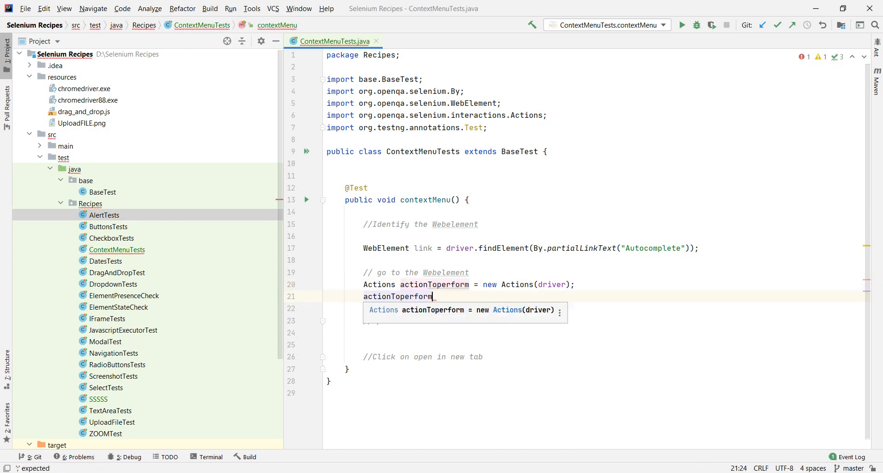
{"action": "type", "text": "."}
{"action": "key", "text": "Escape"}
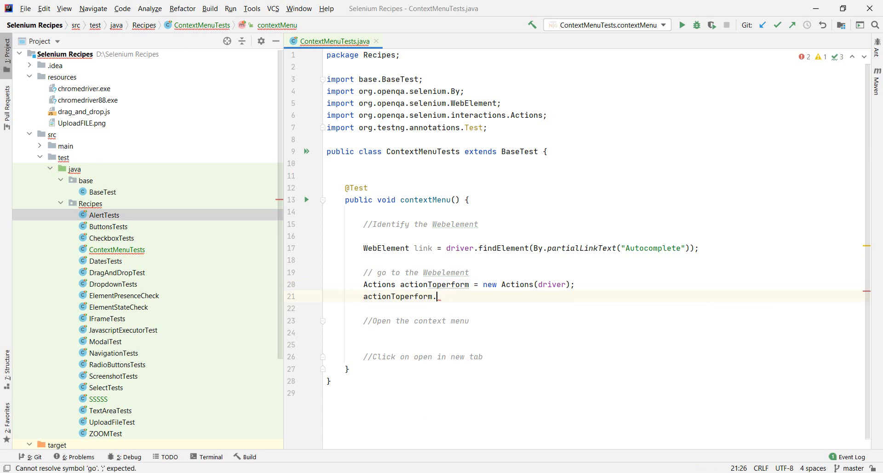
{"action": "type", "text": "mo"}
{"action": "key", "text": "Down"}
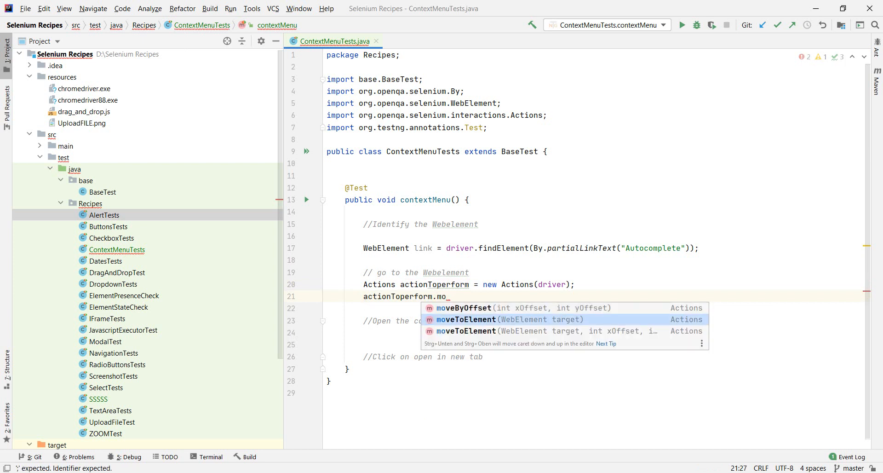
{"action": "key", "text": "Return"}
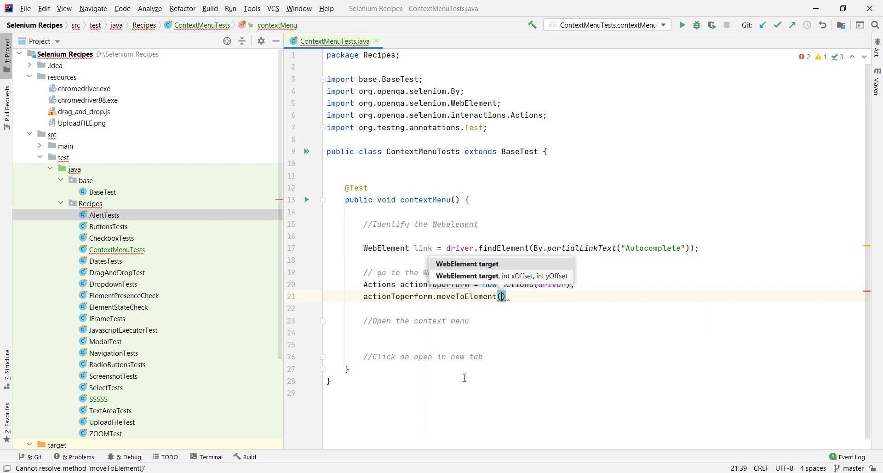
{"action": "key", "text": "Escape"}
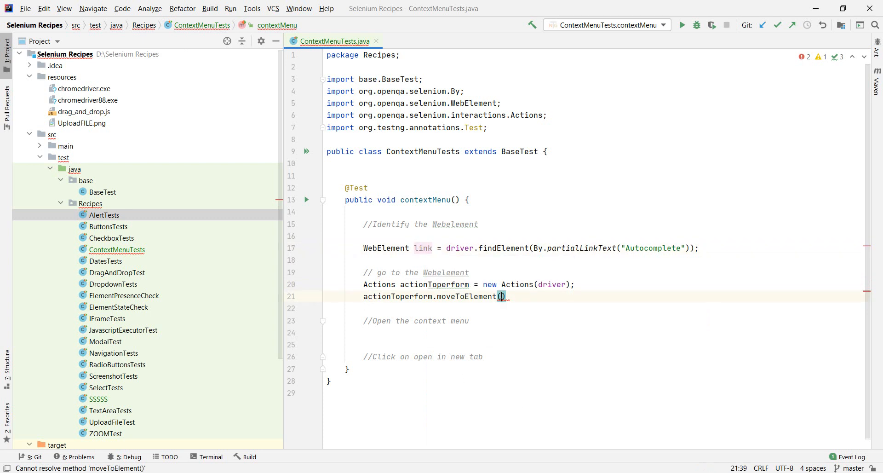
{"action": "type", "text": "link"}
{"action": "key", "text": "End"}
{"action": "type", "text": ";"}
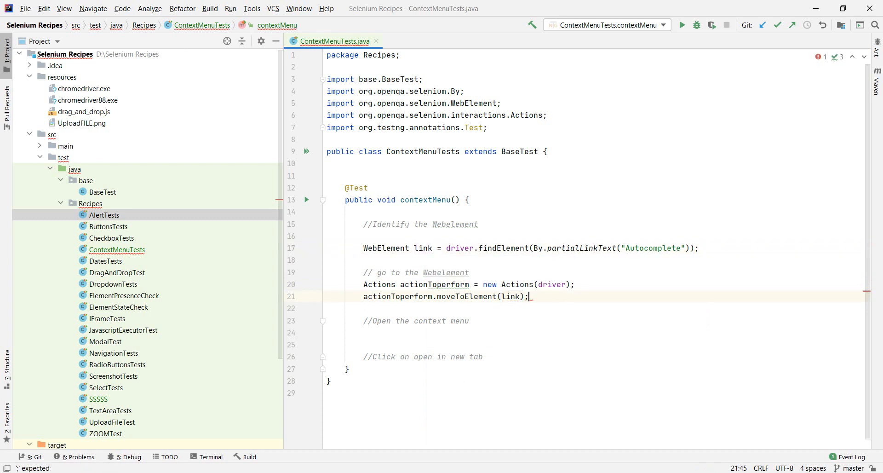
{"action": "key", "text": "Return"}
{"action": "type", "text": "a"}
{"action": "key", "text": "BackSpace"}
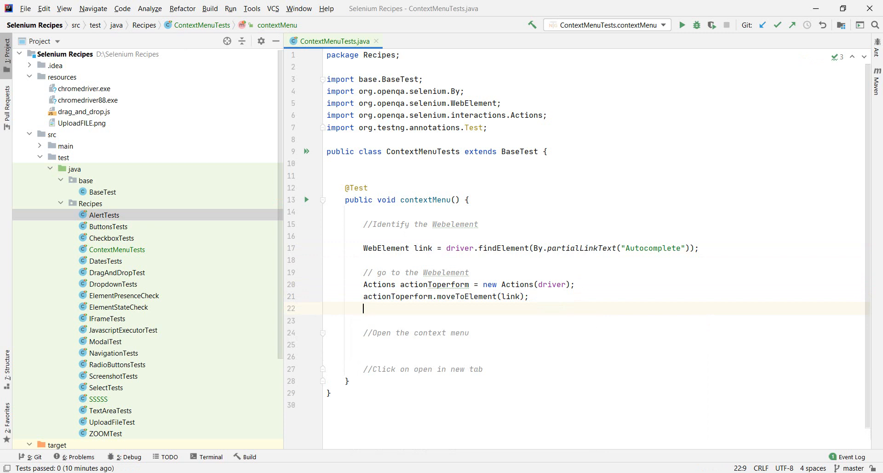
{"action": "type", "text": "link"}
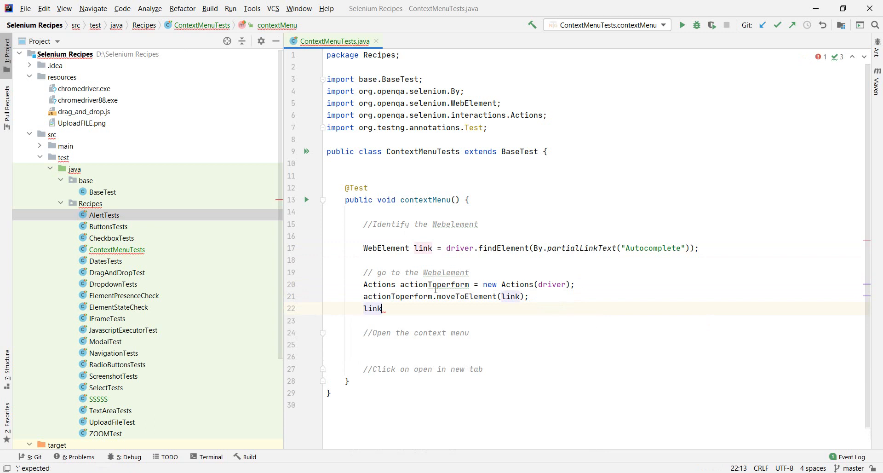
Step: Add actionToperform.contextClick(link).build().perform(); via autocomplete
{"action": "double_click", "coordinate": [413, 296]}
{"action": "key", "text": "ctrl+c"}
{"action": "double_click", "coordinate": [373, 309]}
{"action": "key", "text": "ctrl+v"}
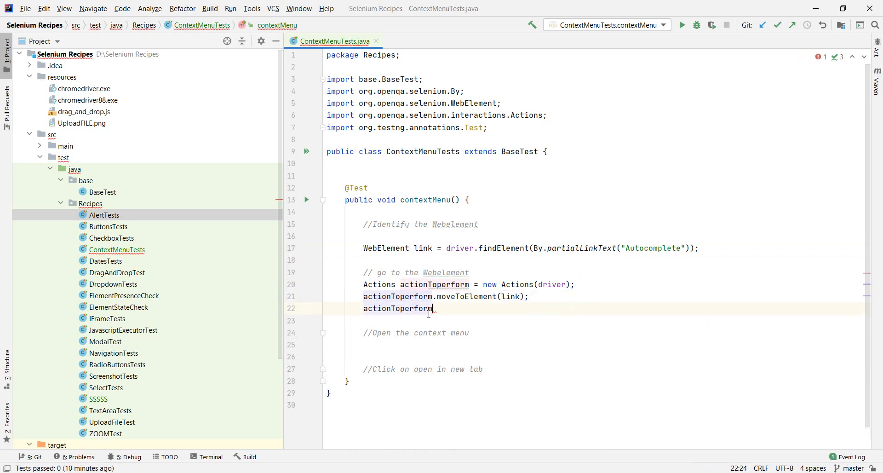
{"action": "type", "text": "."}
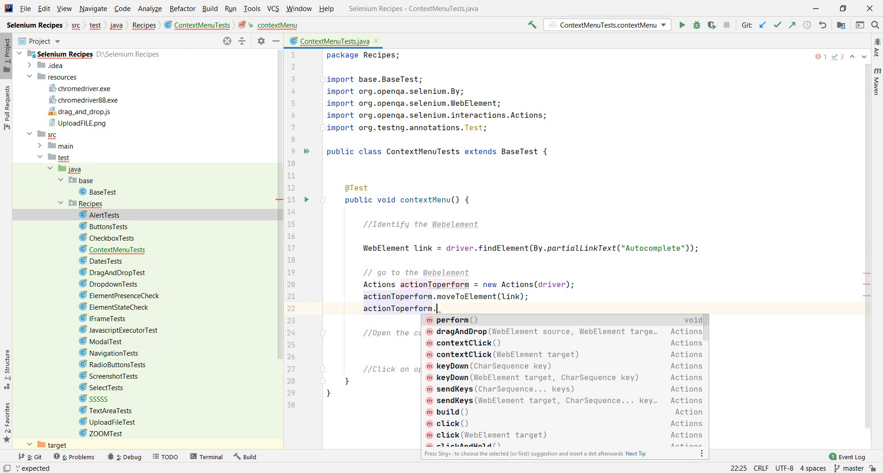
{"action": "key", "text": "Down"}
{"action": "key", "text": "Down"}
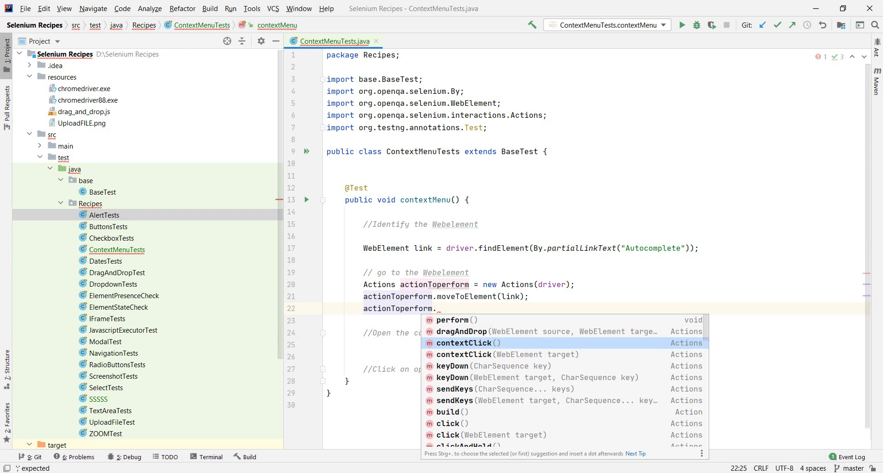
{"action": "key", "text": "BackSpace"}
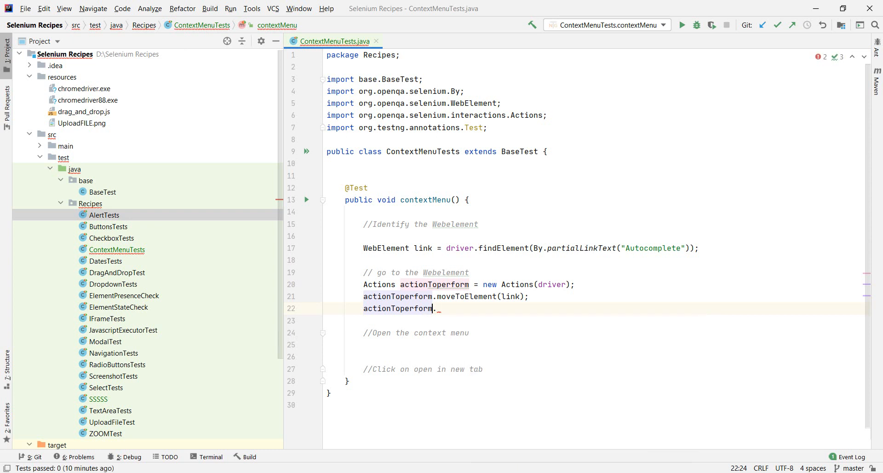
{"action": "type", "text": "."}
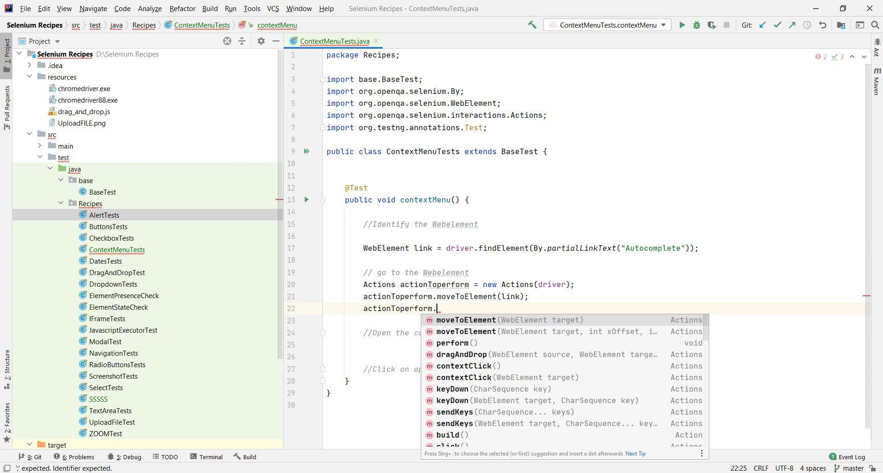
{"action": "key", "text": "Down"}
{"action": "key", "text": "Down"}
{"action": "key", "text": "Down"}
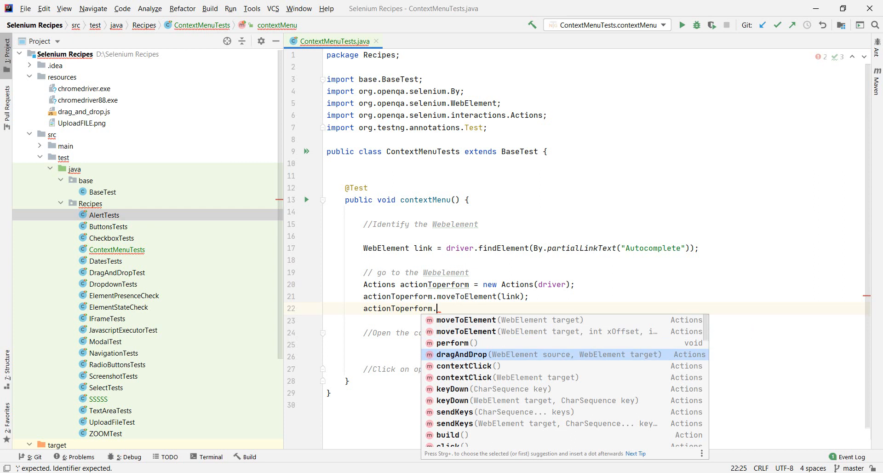
{"action": "key", "text": "Down"}
{"action": "key", "text": "Down"}
{"action": "key", "text": "Return"}
{"action": "type", "text": "li"}
{"action": "key", "text": "Return"}
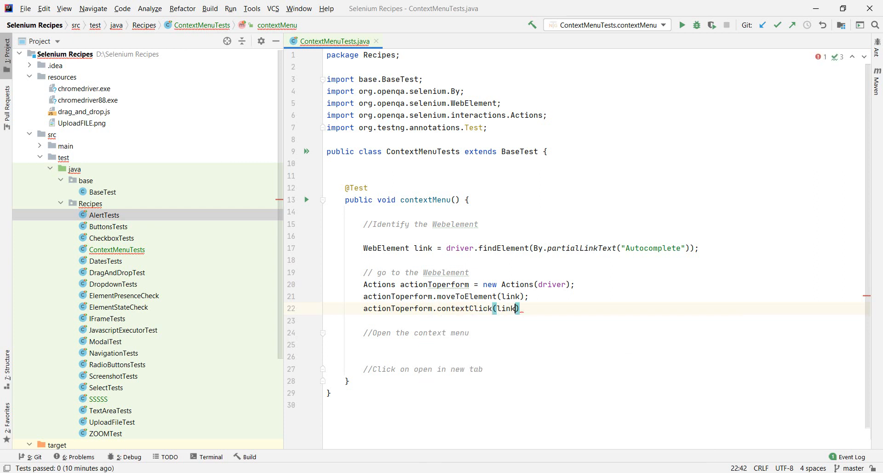
{"action": "key", "text": "End"}
{"action": "type", "text": "."}
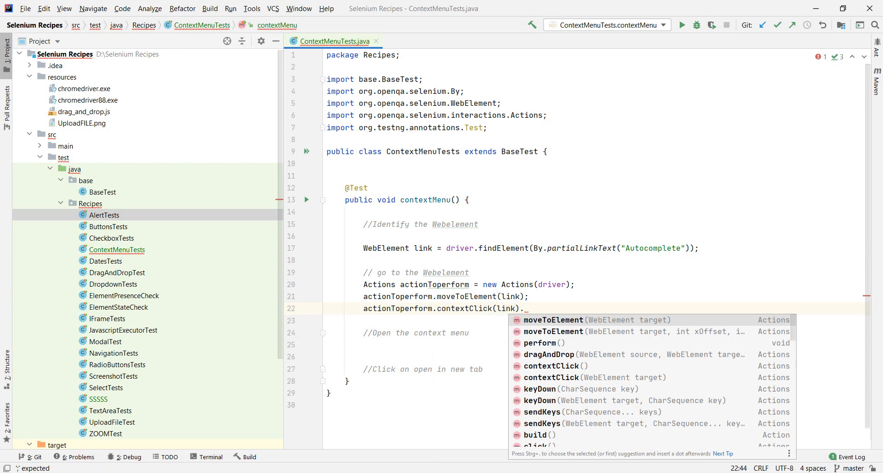
{"action": "type", "text": "bu"}
{"action": "key", "text": "Return"}
{"action": "key", "text": "End"}
{"action": "type", "text": "."}
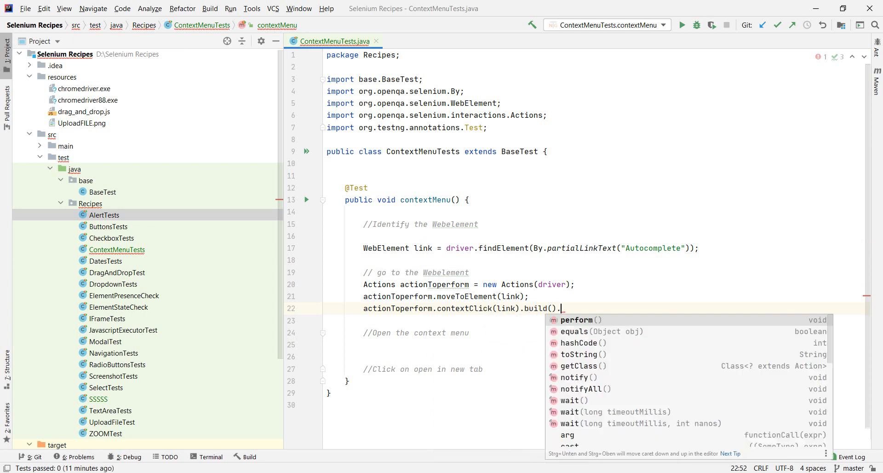
{"action": "key", "text": "Return"}
{"action": "type", "text": ";"}
Step: Delete the 'Open the context menu' comment line below the action chain
{"action": "key", "text": "shift+Return"}
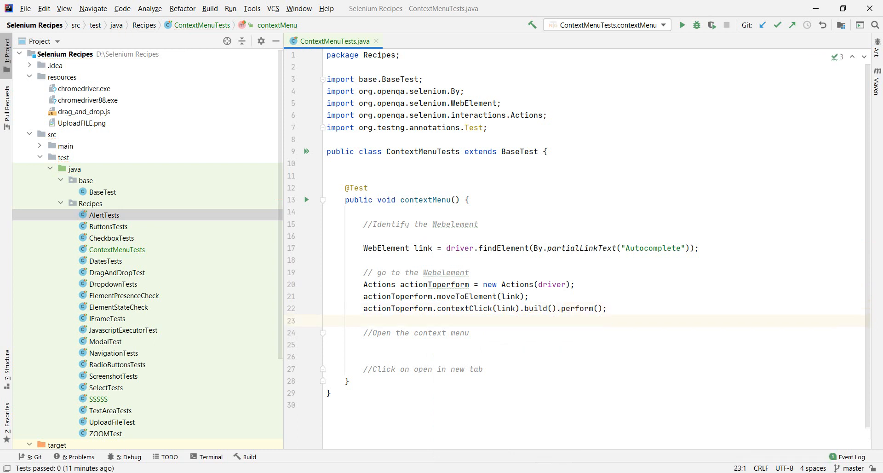
{"action": "key", "text": "Down"}
{"action": "key", "text": "End"}
{"action": "key", "text": "shift+Up"}
{"action": "key", "text": "Delete"}
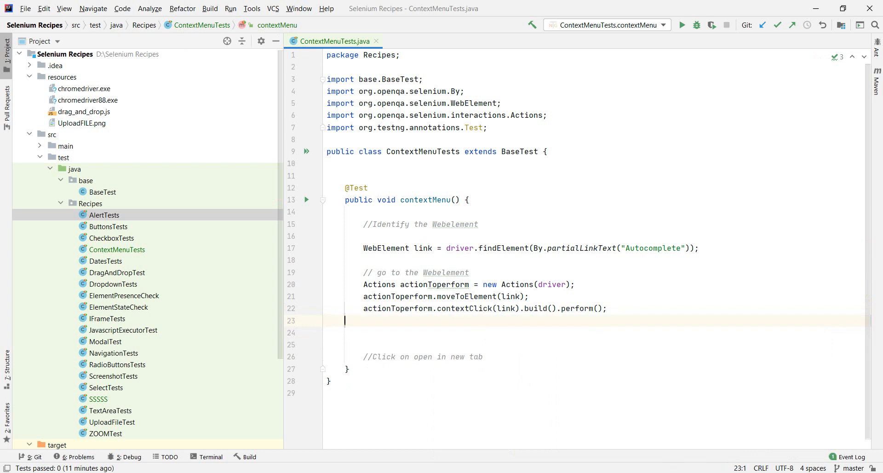
Step: Add a System.out.println("Stop") line with a breakpoint and restore the IDE window to reveal the browser
{"action": "key", "text": "Return"}
{"action": "type", "text": "Sys"}
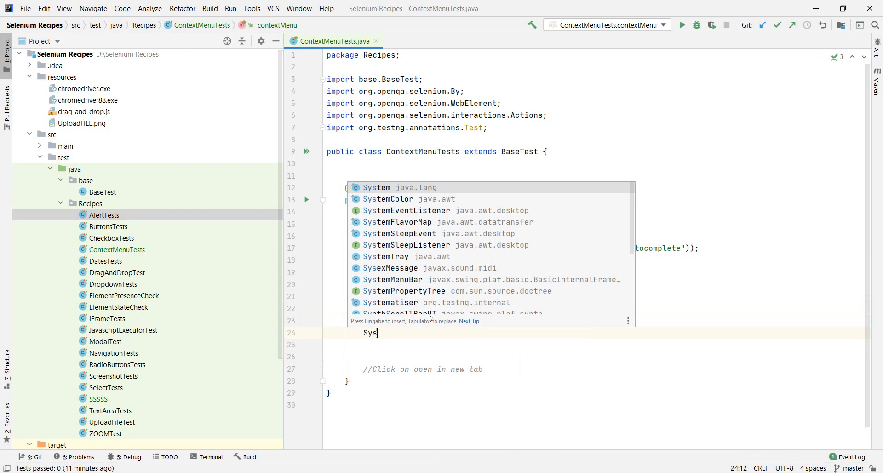
{"action": "key", "text": "Return"}
{"action": "type", "text": "."}
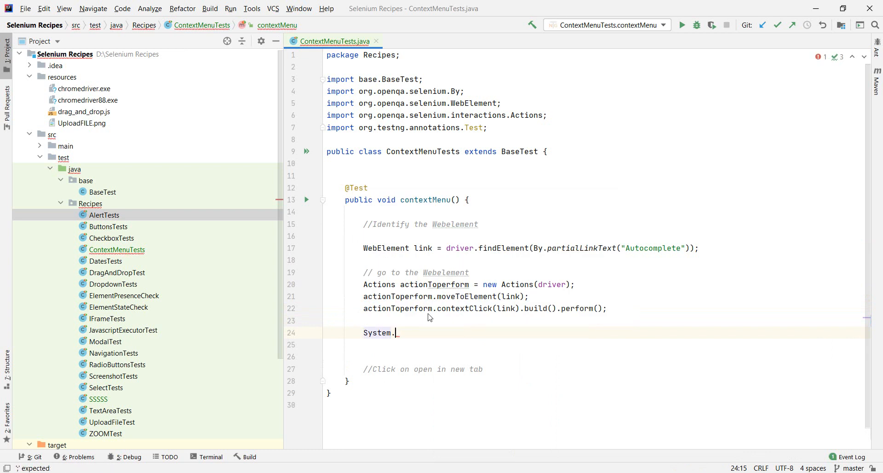
{"action": "type", "text": "out."}
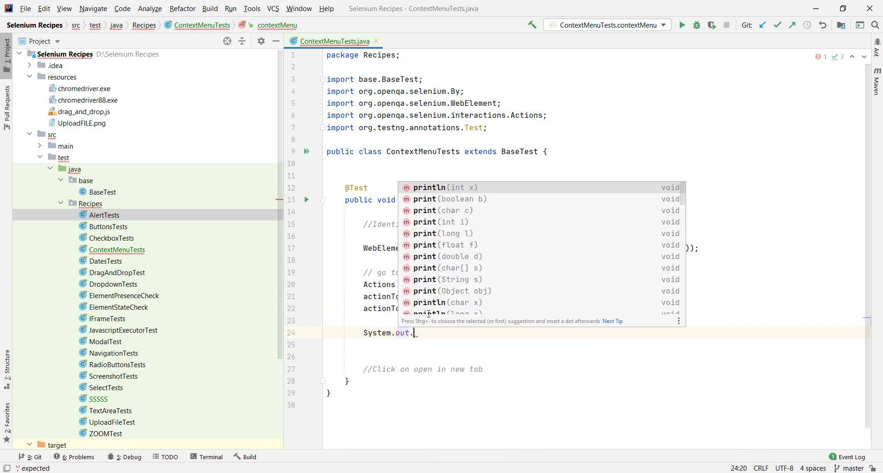
{"action": "key", "text": "Return"}
{"action": "type", "text": "\"Stop\");"}
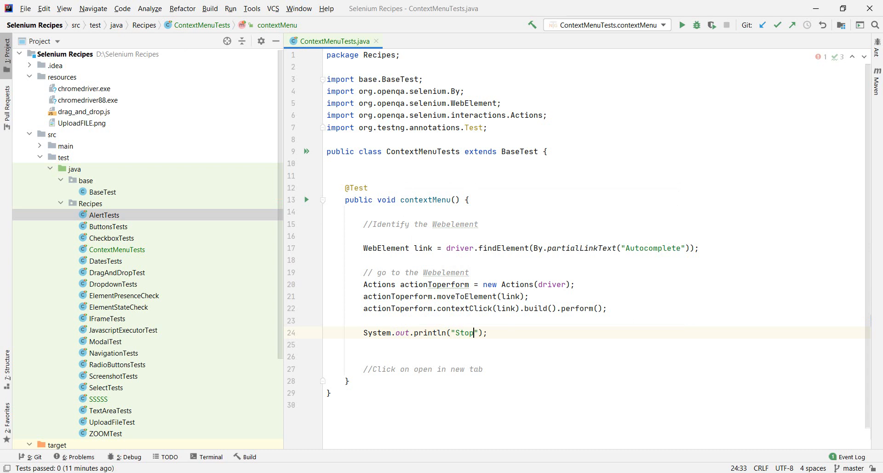
{"action": "left_click", "coordinate": [312, 332]}
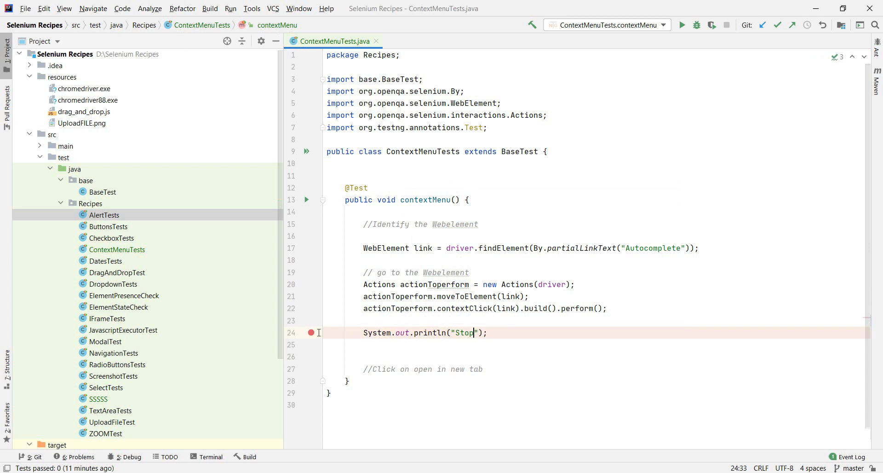
{"action": "left_click", "coordinate": [843, 8]}
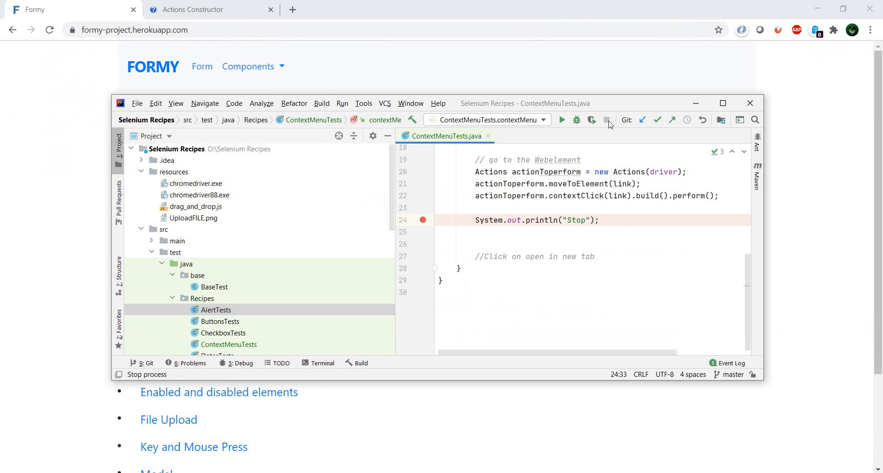
Step: Debug-run contextMenu while watching Chrome, then maximize the IDE once the breakpoint is hit
{"action": "left_click", "coordinate": [579, 120]}
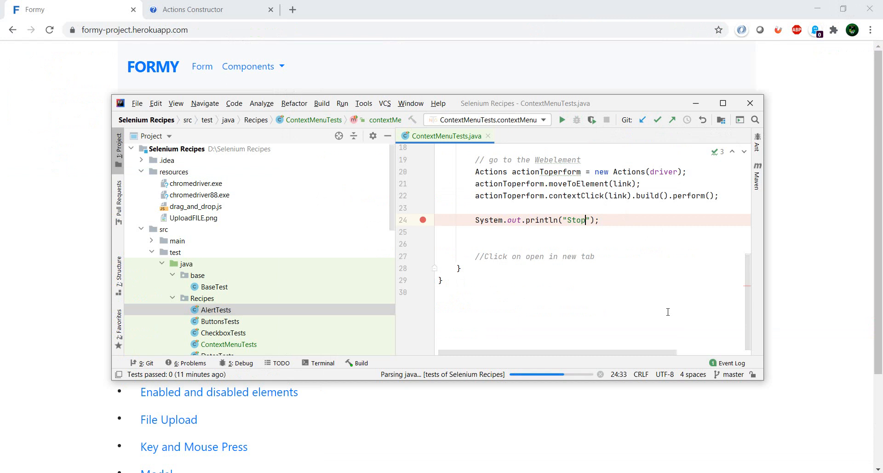
{"action": "left_click_drag", "start_coordinate": [522, 104], "coordinate": [684, 100]}
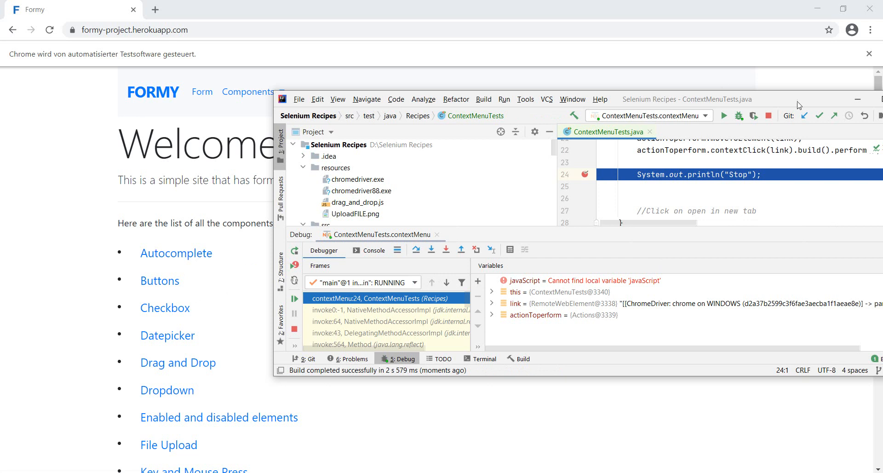
{"action": "left_click_drag", "start_coordinate": [837, 104], "coordinate": [687, 94]}
{"action": "double_click", "coordinate": [687, 94]}
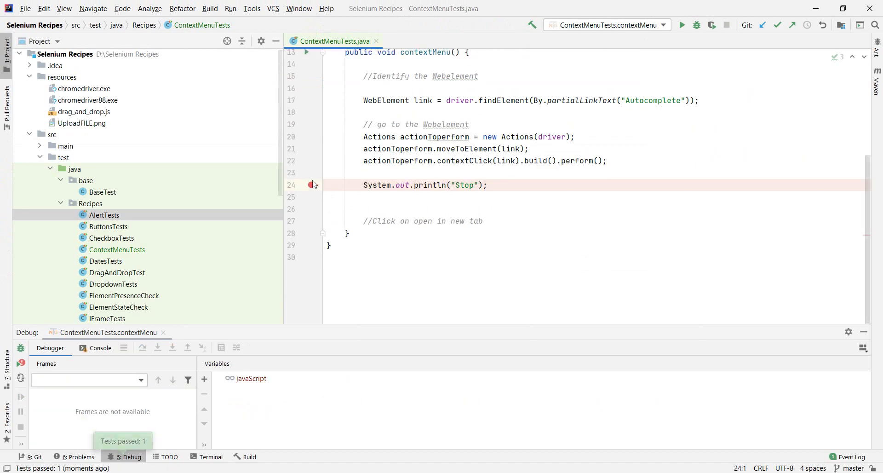
Step: Reword the comments to 'Instanciate actions' and 'Open the context' above the moveToElement call
{"action": "left_click", "coordinate": [562, 206]}
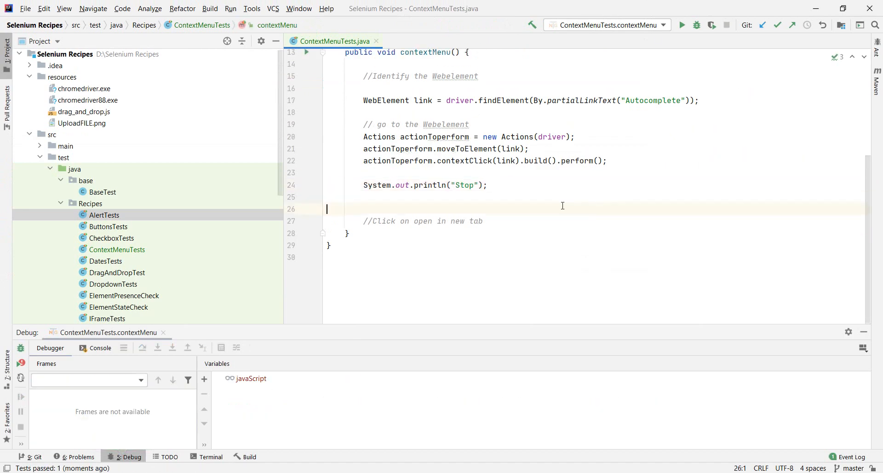
{"action": "scroll", "coordinate": [561, 204], "scroll_direction": "up", "scroll_amount": 1}
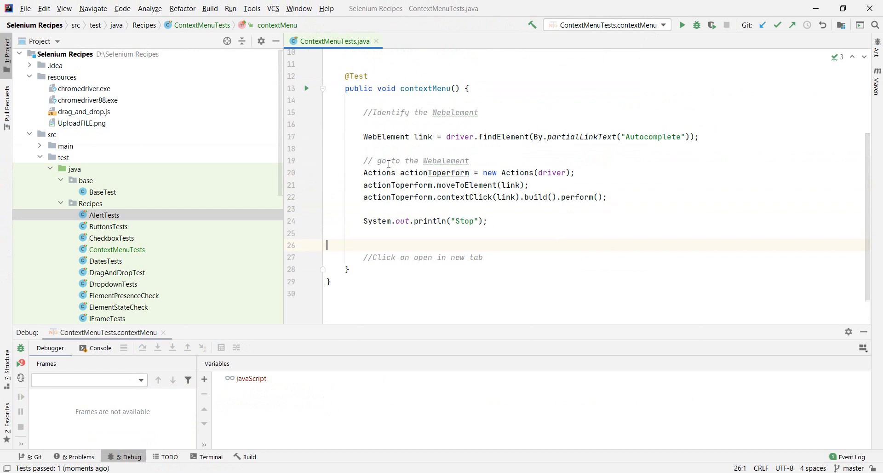
{"action": "left_click_drag", "start_coordinate": [469, 161], "coordinate": [377, 160]}
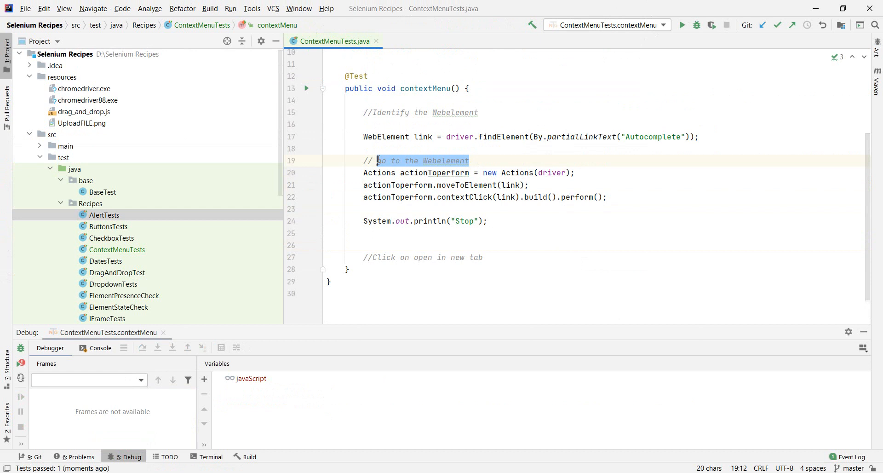
{"action": "type", "text": "I"}
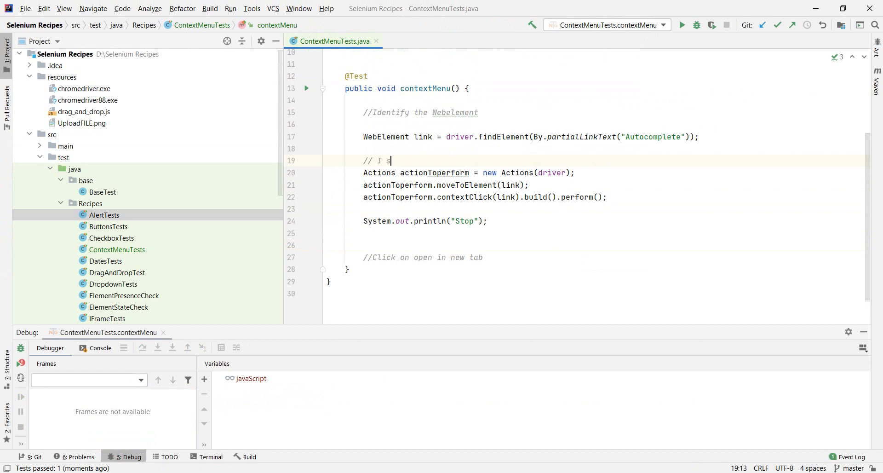
{"action": "type", "text": "nstanc"}
{"action": "type", "text": "iate actions"}
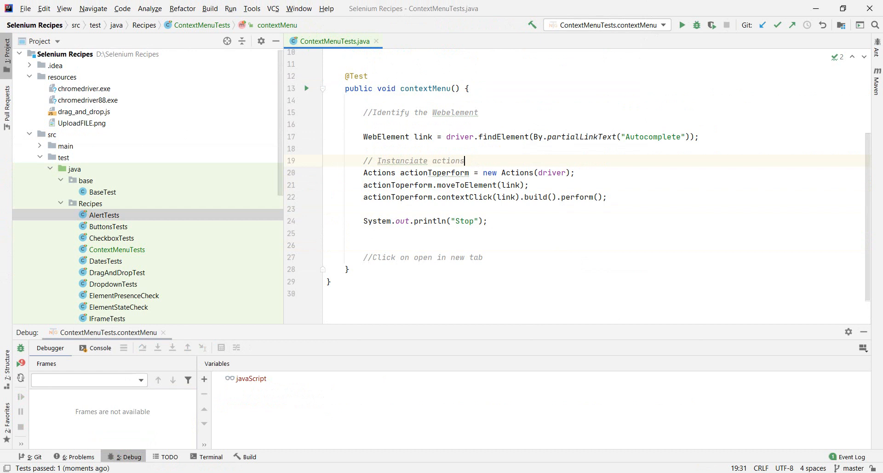
{"action": "left_click", "coordinate": [442, 185]}
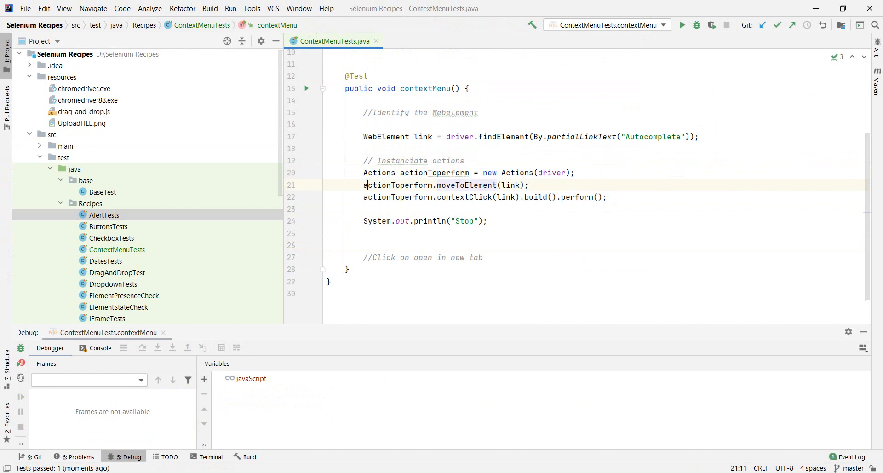
{"action": "key", "text": "Home"}
{"action": "key", "text": "Return"}
{"action": "key", "text": "Return"}
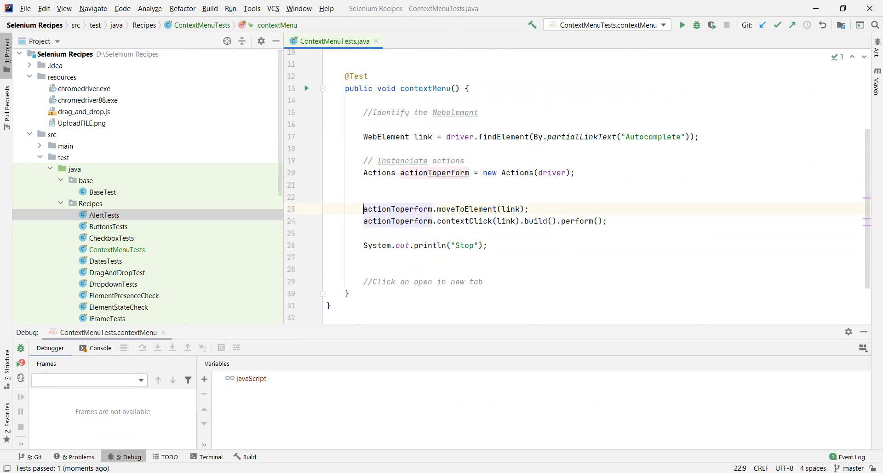
{"action": "key", "text": "Up"}
{"action": "type", "text": "//Ope"}
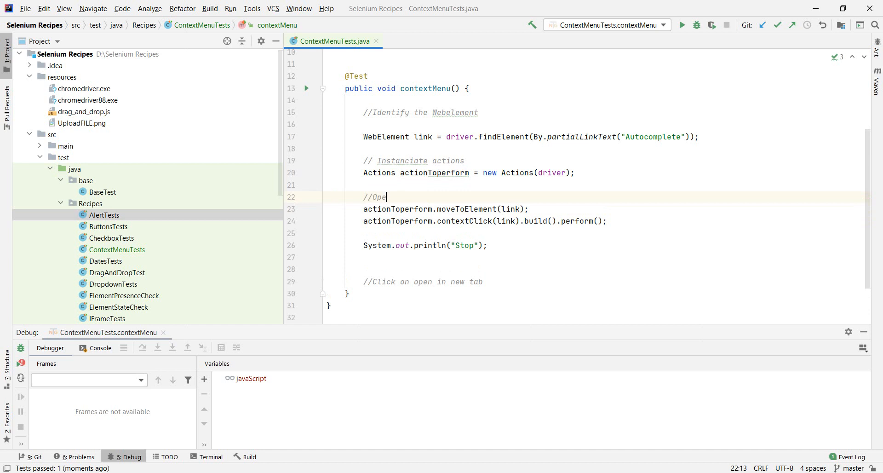
{"action": "type", "text": "n the con"}
{"action": "type", "text": "text"}
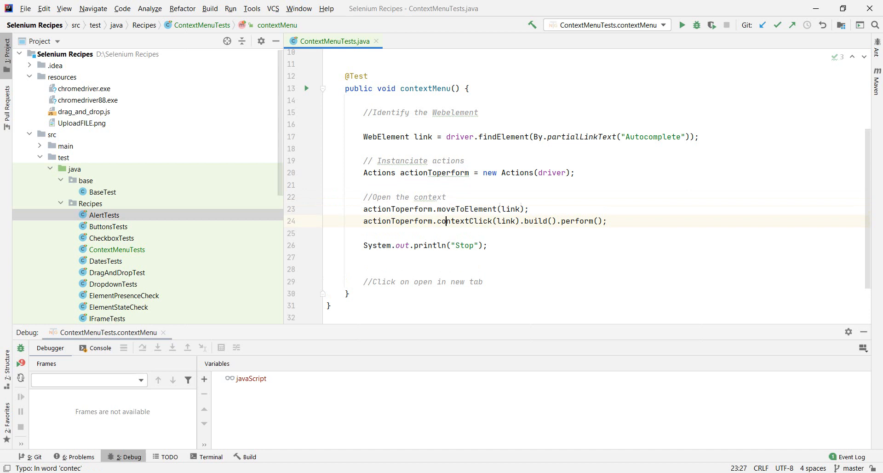
{"action": "left_click", "coordinate": [447, 209]}
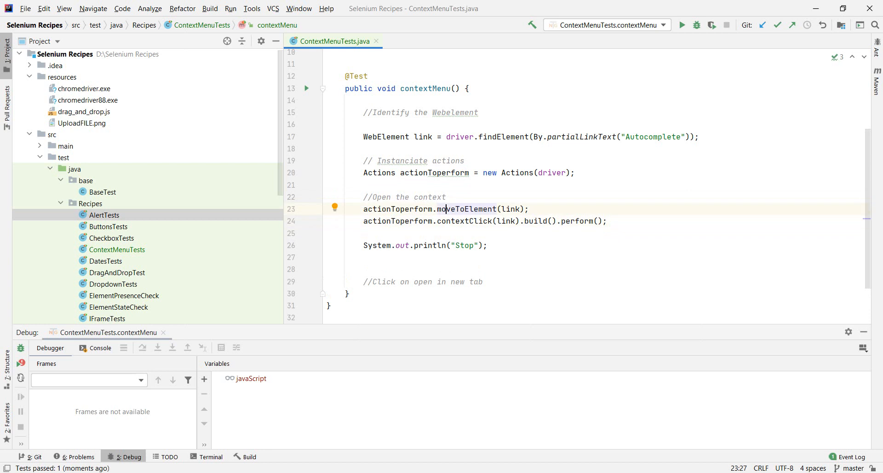
Step: Copy contextClick(link).build().perform() under the new-tab comment and break it before .build()
{"action": "left_click", "coordinate": [354, 256]}
{"action": "key", "text": "Delete"}
{"action": "key", "text": "Delete"}
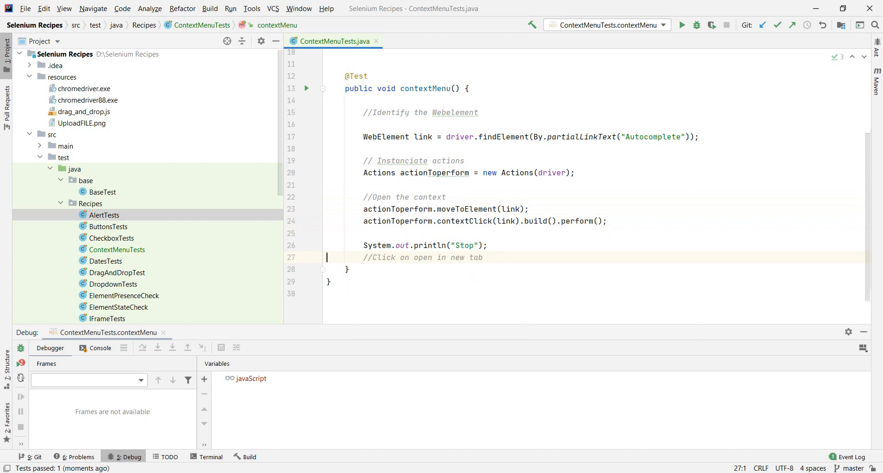
{"action": "left_click", "coordinate": [499, 256]}
{"action": "key", "text": "Return"}
{"action": "key", "text": "Return"}
{"action": "double_click", "coordinate": [422, 209]}
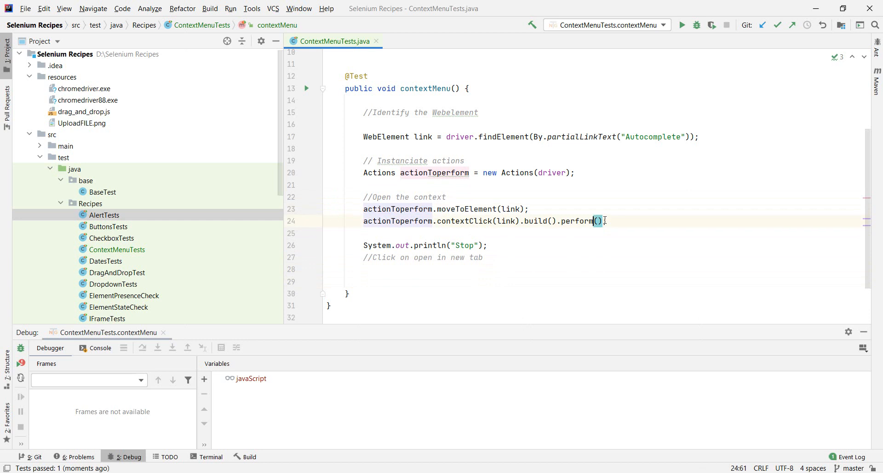
{"action": "left_click_drag", "start_coordinate": [603, 221], "coordinate": [363, 221]}
{"action": "key", "text": "ctrl+c"}
{"action": "left_click", "coordinate": [390, 269]}
{"action": "key", "text": "ctrl+v"}
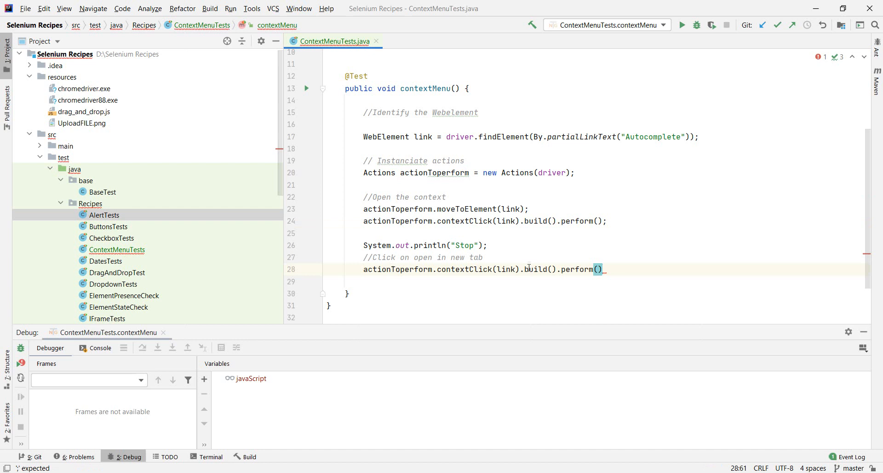
{"action": "left_click", "coordinate": [519, 268]}
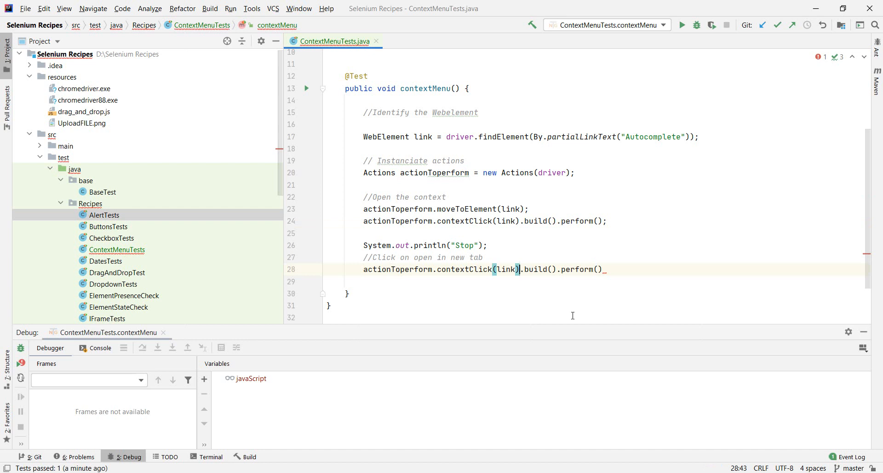
{"action": "key", "text": "Return"}
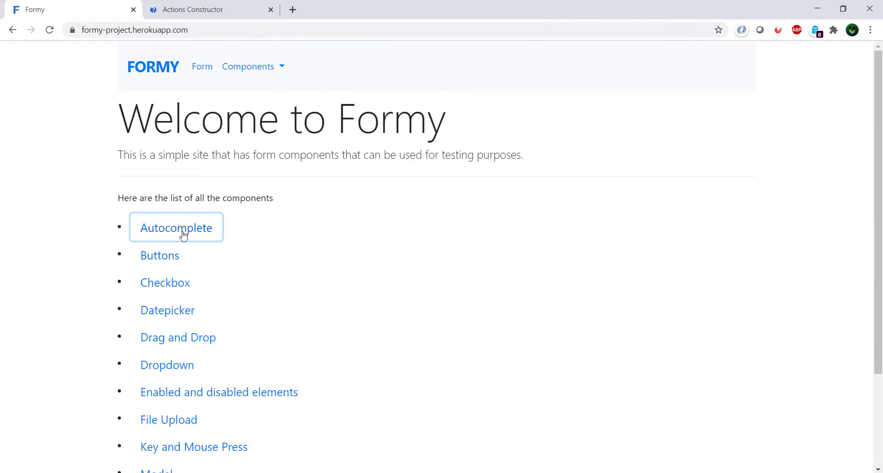
Step: Check the Autocomplete link's context menu in the Formy page and dismiss it
{"action": "right_click", "coordinate": [184, 235]}
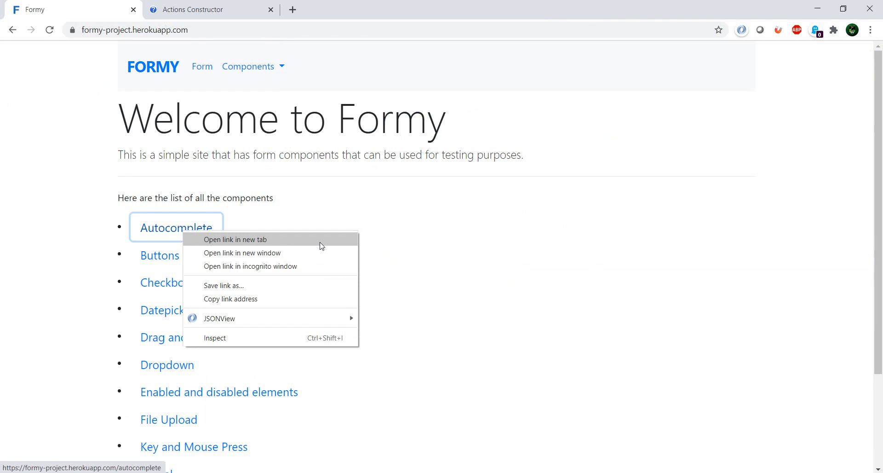
{"action": "left_click", "coordinate": [523, 266]}
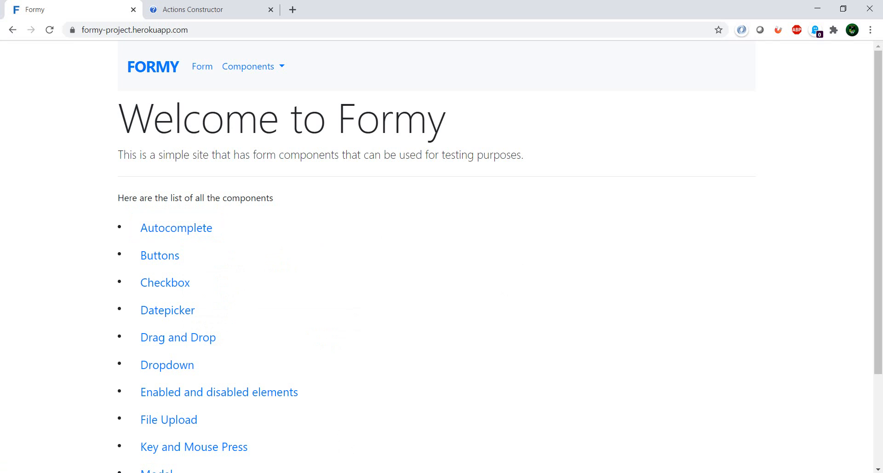
Step: Chain .sendKeys(Keys.ARROW_DOWN) after contextClick(link) and switch to the Formy page
{"action": "left_click", "coordinate": [328, 427]}
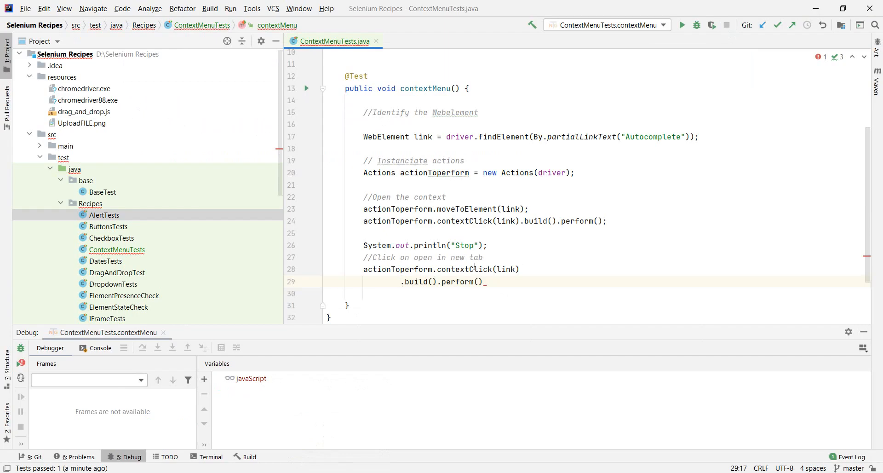
{"action": "left_click", "coordinate": [537, 269]}
{"action": "key", "text": "Return"}
{"action": "type", "text": "."}
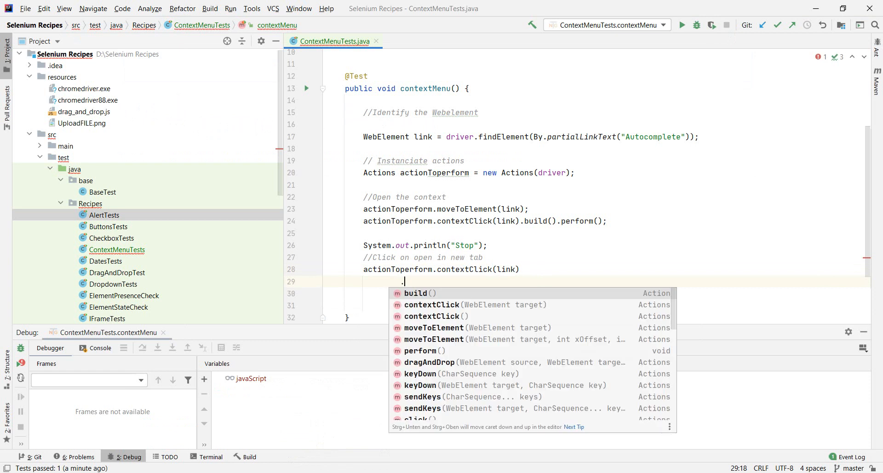
{"action": "type", "text": "se"}
{"action": "key", "text": "Return"}
{"action": "type", "text": "Keys(K"}
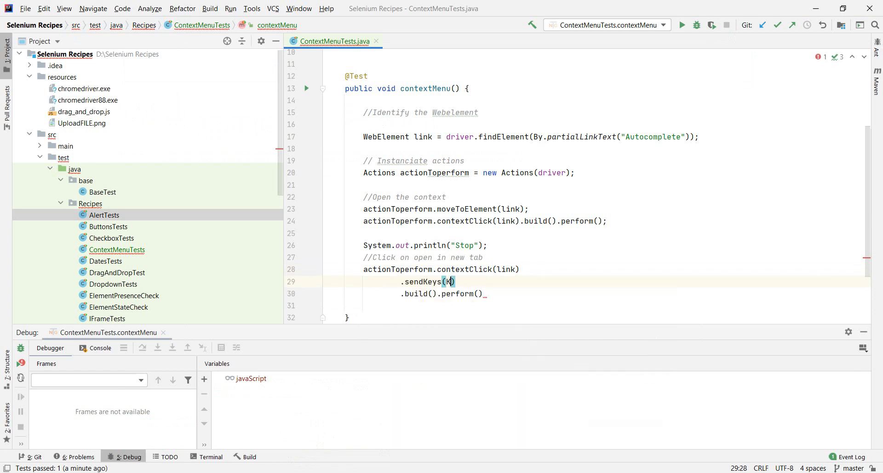
{"action": "type", "text": "."}
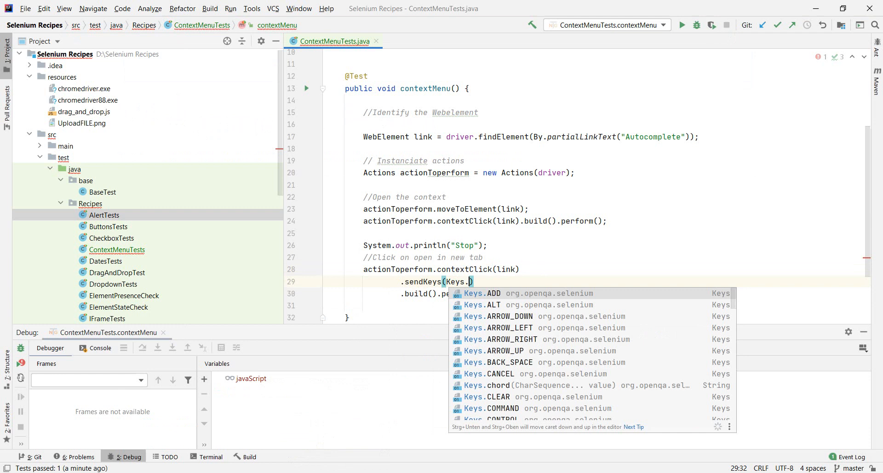
{"action": "key", "text": "Down"}
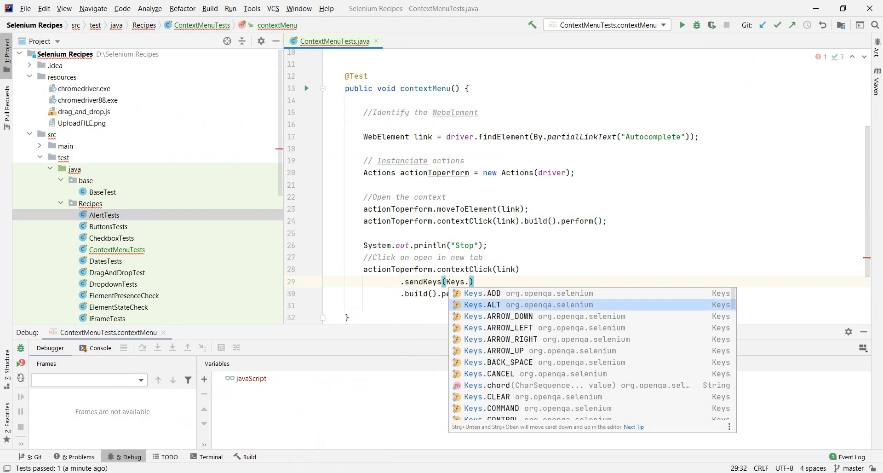
{"action": "key", "text": "Down"}
{"action": "key", "text": "Return"}
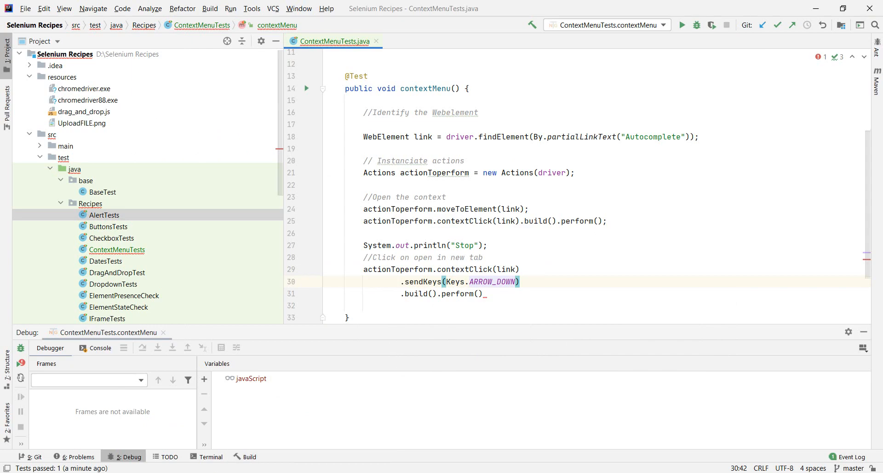
{"action": "key", "text": "alt+Tab"}
Step: Open the Autocomplete link in a new tab via its right-click menu using arrow keys and Enter
{"action": "right_click", "coordinate": [201, 229]}
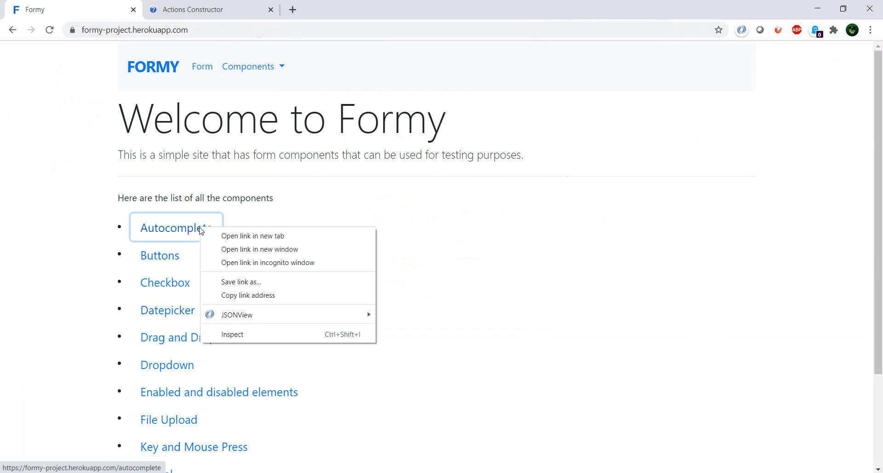
{"action": "key", "text": "Down"}
{"action": "key", "text": "Down"}
{"action": "key", "text": "Down"}
{"action": "key", "text": "Down"}
{"action": "key", "text": "Down"}
{"action": "key", "text": "Down"}
{"action": "key", "text": "Up"}
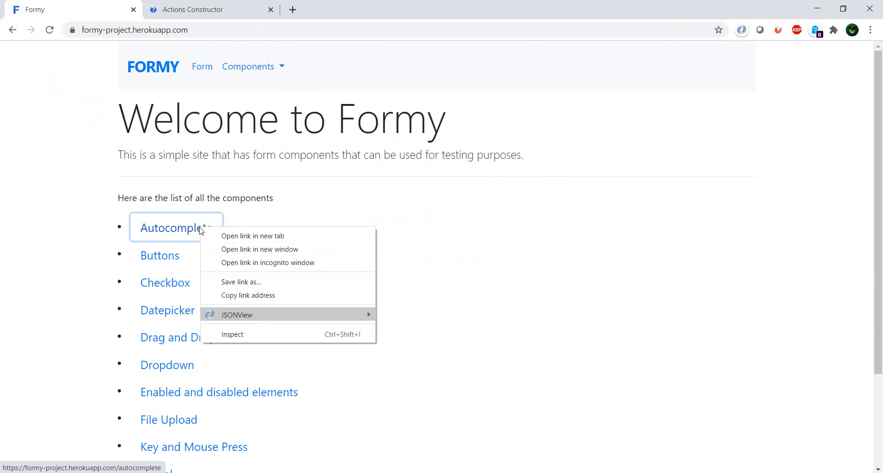
{"action": "key", "text": "Up"}
{"action": "key", "text": "Up"}
{"action": "key", "text": "Up"}
{"action": "key", "text": "Up"}
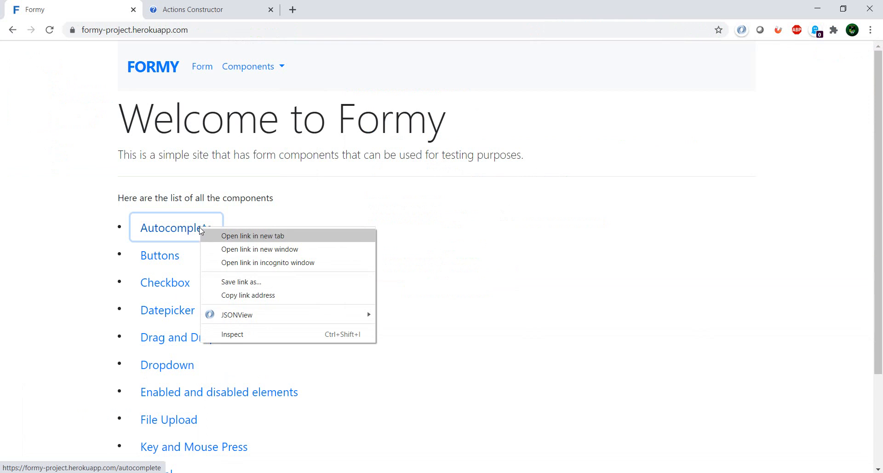
{"action": "key", "text": "Return"}
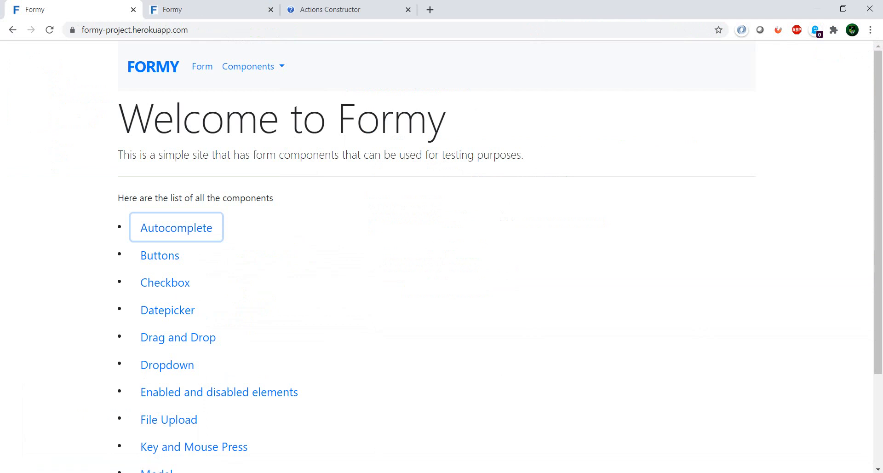
Step: Chain .sendKeys(Keys.RETURN) after ARROW_DOWN and end the build().perform() line with a semicolon
{"action": "key", "text": "alt+Tab"}
{"action": "left_click", "coordinate": [539, 281]}
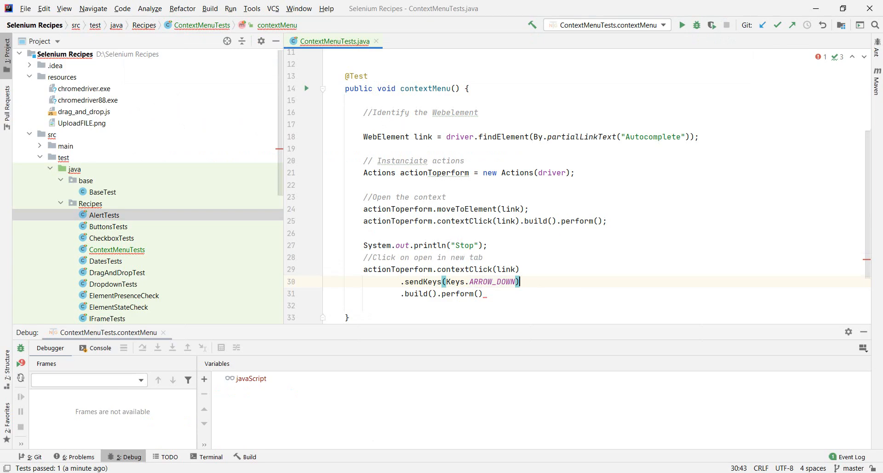
{"action": "key", "text": "Return"}
{"action": "type", "text": ".se"}
{"action": "key", "text": "Return"}
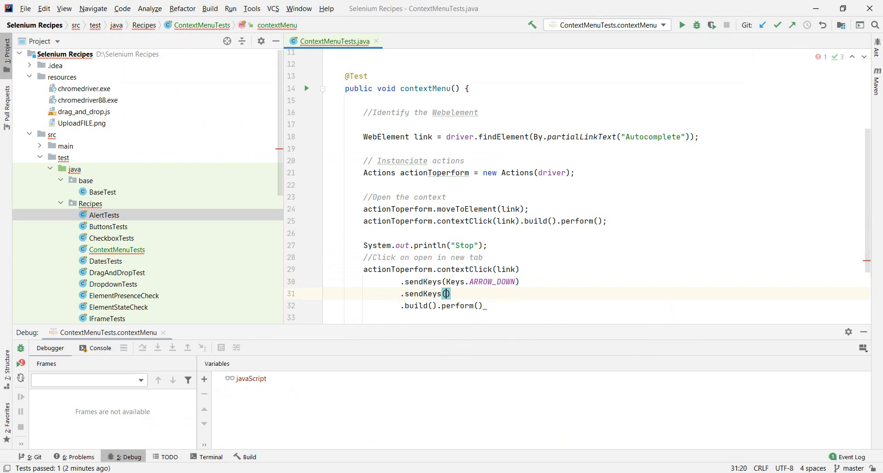
{"action": "type", "text": "Ke"}
{"action": "key", "text": "Return"}
{"action": "type", "text": "."}
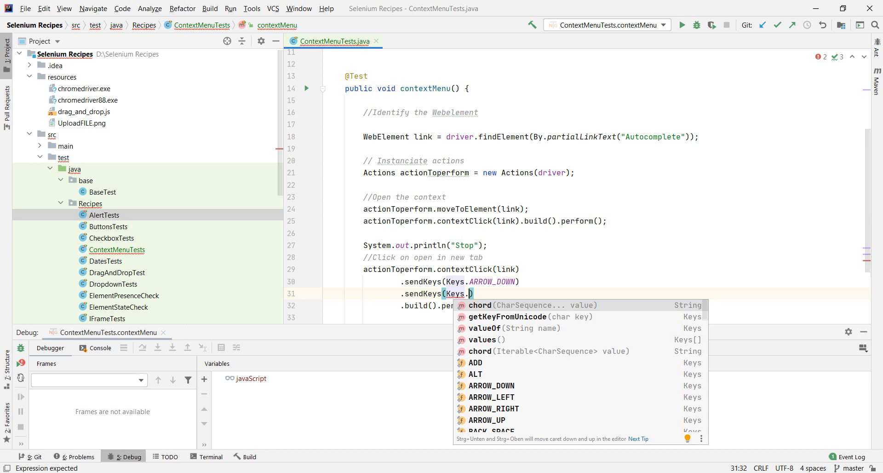
{"action": "type", "text": "re"}
{"action": "key", "text": "BackSpace"}
{"action": "key", "text": "BackSpace"}
{"action": "type", "text": "RE"}
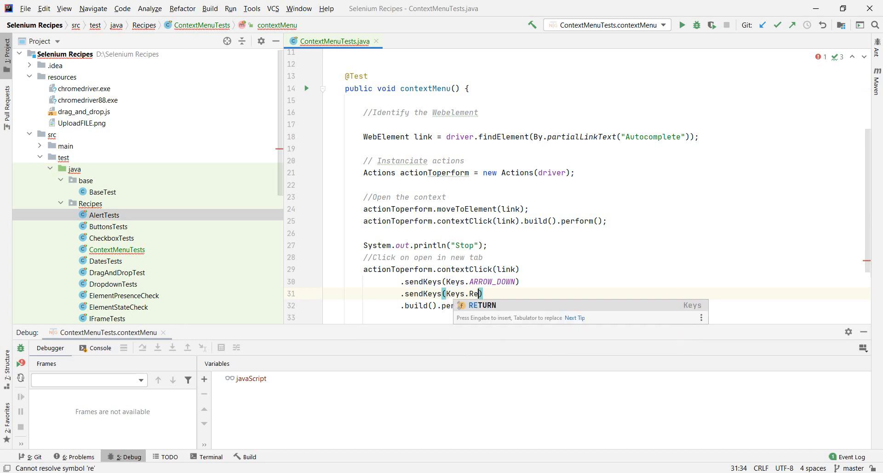
{"action": "key", "text": "Return"}
{"action": "key", "text": "Right"}
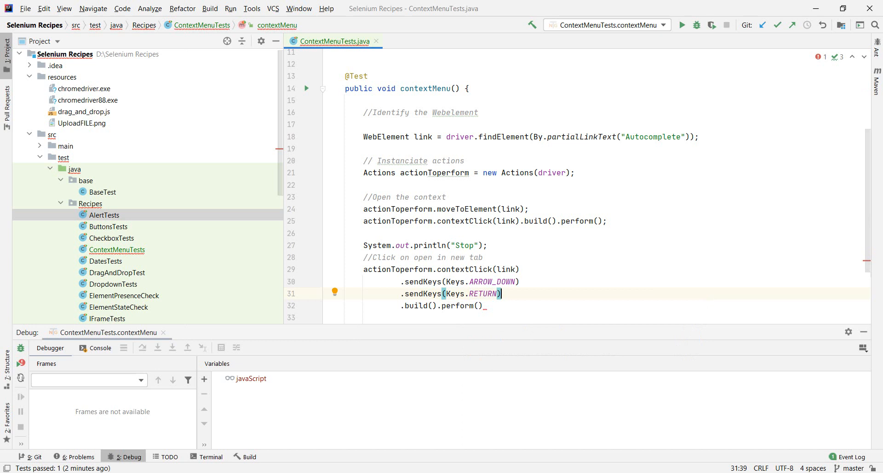
{"action": "key", "text": "Down"}
{"action": "type", "text": ";"}
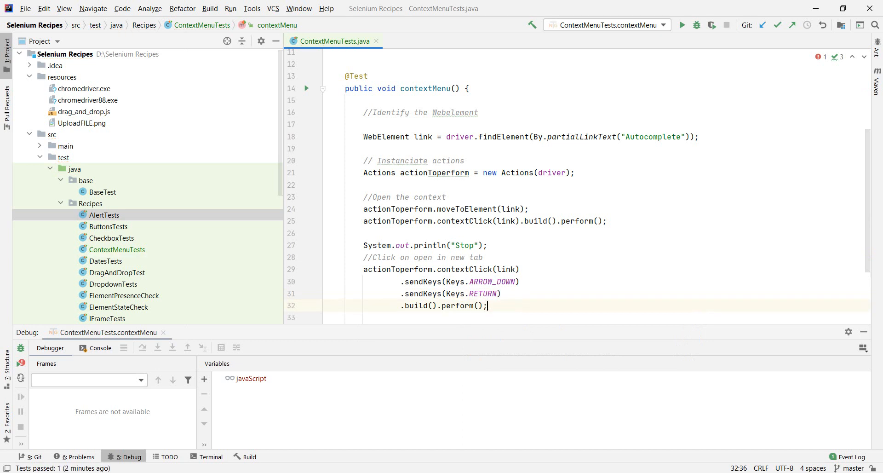
{"action": "scroll", "coordinate": [688, 217], "scroll_direction": "down", "scroll_amount": 1}
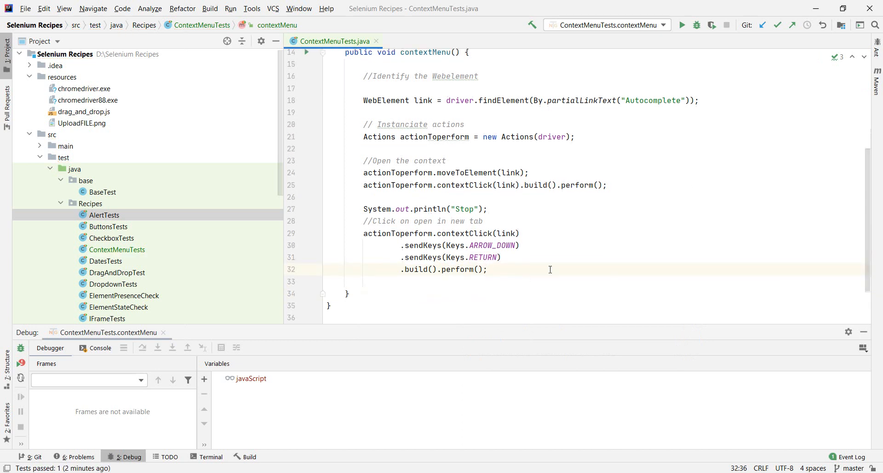
Step: Paste System.out.println("Stop"); on line 34, set a breakpoint there, and start the debug run
{"action": "left_click_drag", "start_coordinate": [489, 209], "coordinate": [363, 208]}
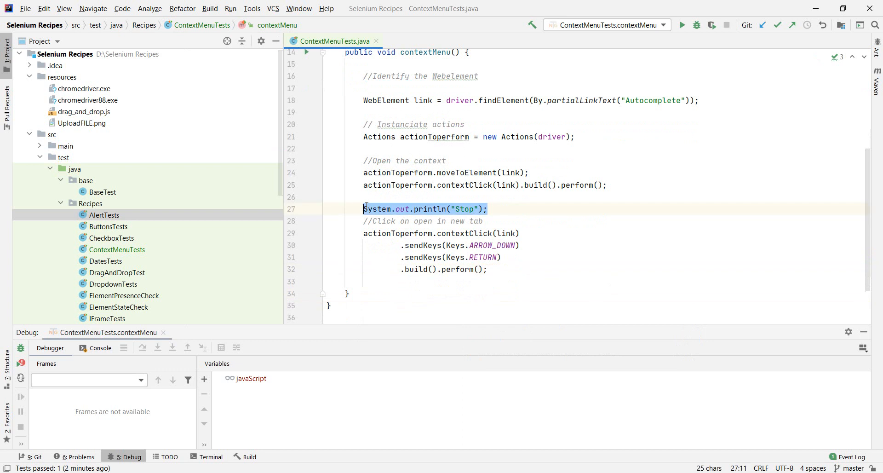
{"action": "left_click", "coordinate": [416, 281]}
{"action": "key", "text": "Return"}
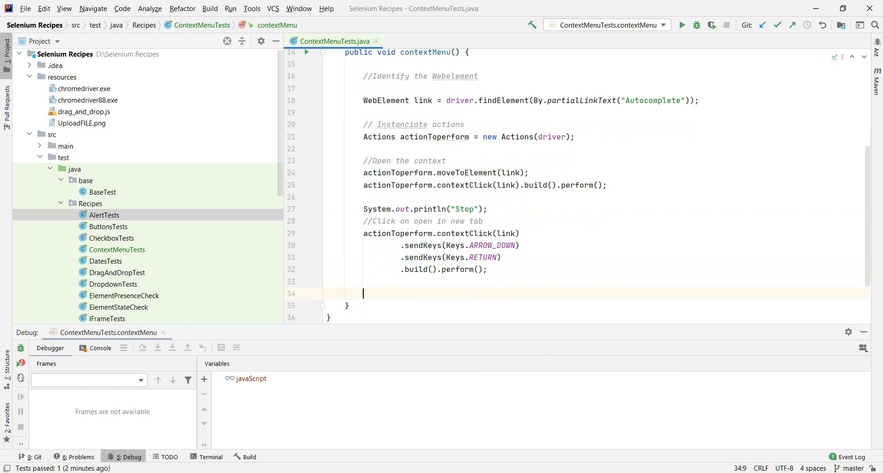
{"action": "key", "text": "ctrl+v"}
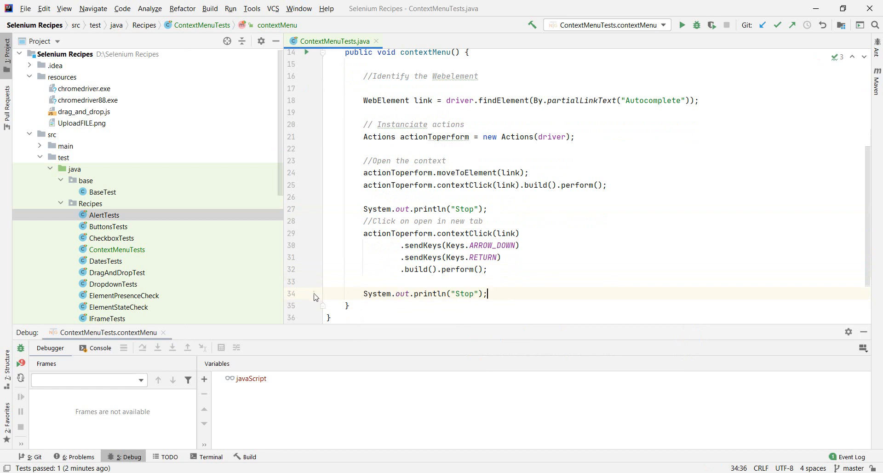
{"action": "left_click", "coordinate": [311, 294]}
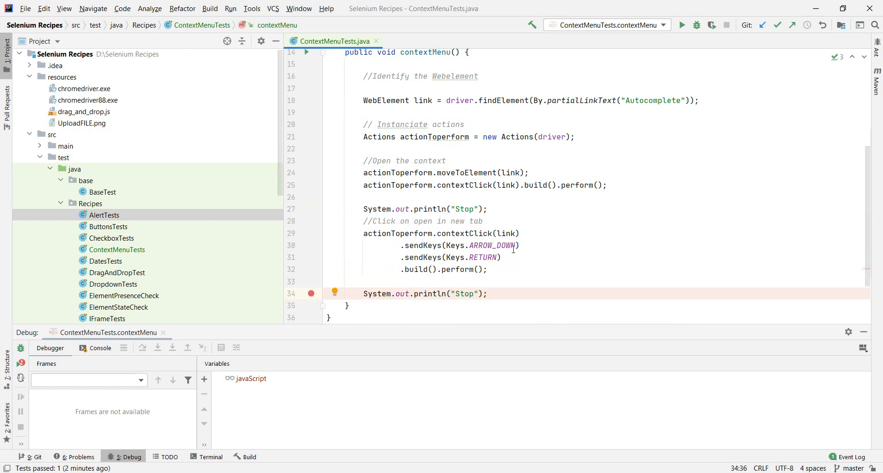
{"action": "left_click", "coordinate": [696, 25]}
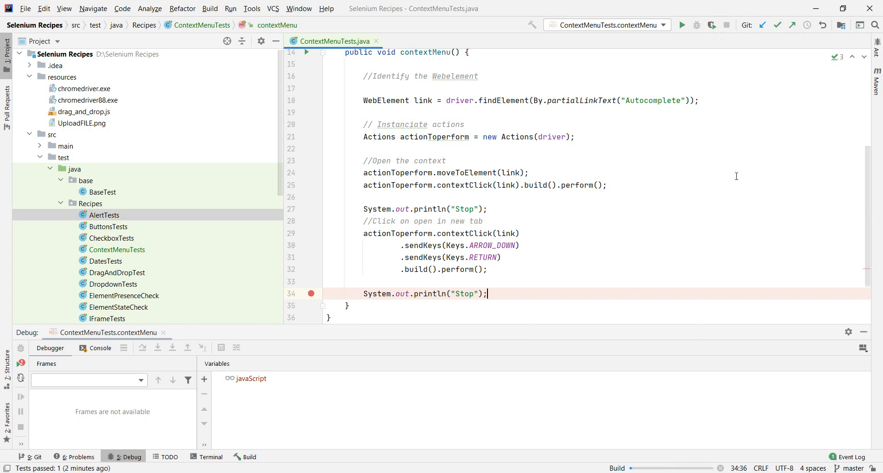
Step: Move the IDE aside to watch Chrome reach the Autocomplete page, then maximize at the line 34 breakpoint
{"action": "left_click", "coordinate": [844, 8]}
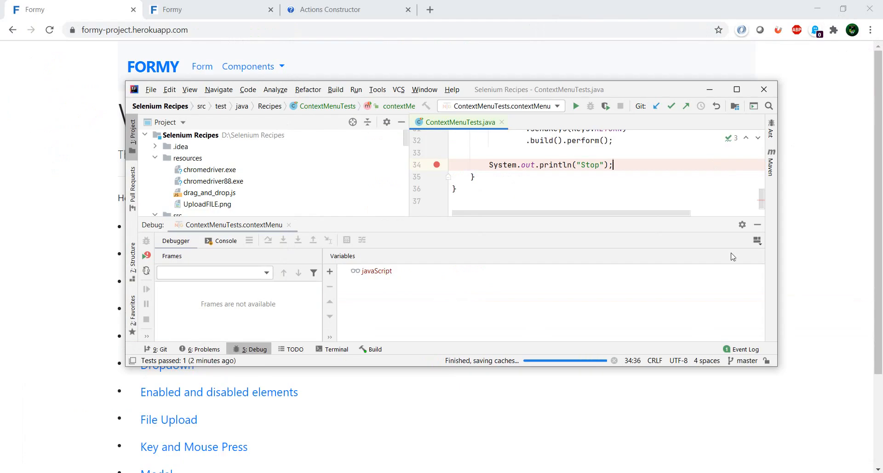
{"action": "left_click_drag", "start_coordinate": [651, 88], "coordinate": [724, 97]}
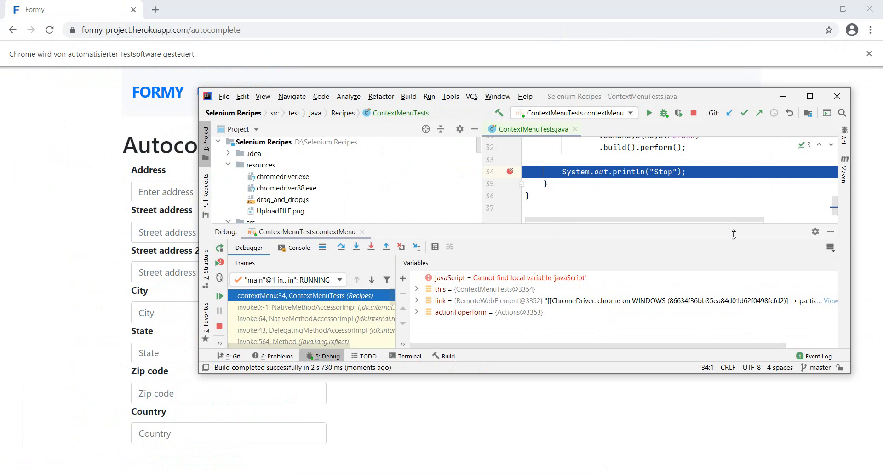
{"action": "scroll", "coordinate": [756, 186], "scroll_direction": "up", "scroll_amount": 3}
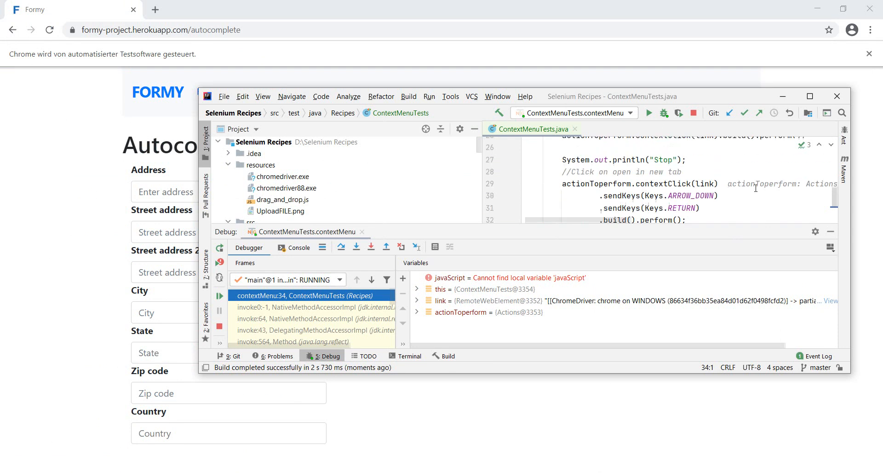
{"action": "scroll", "coordinate": [755, 186], "scroll_direction": "up", "scroll_amount": 2}
{"action": "scroll", "coordinate": [756, 187], "scroll_direction": "down", "scroll_amount": 4}
{"action": "scroll", "coordinate": [755, 186], "scroll_direction": "up", "scroll_amount": 1}
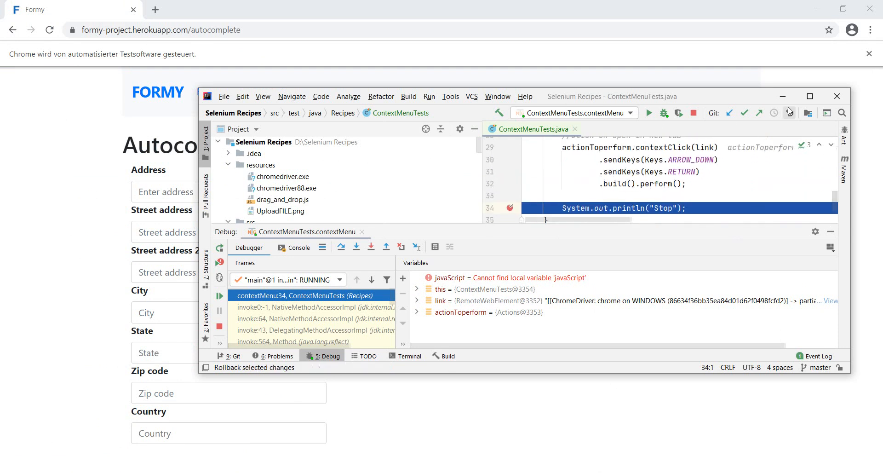
{"action": "left_click", "coordinate": [810, 96]}
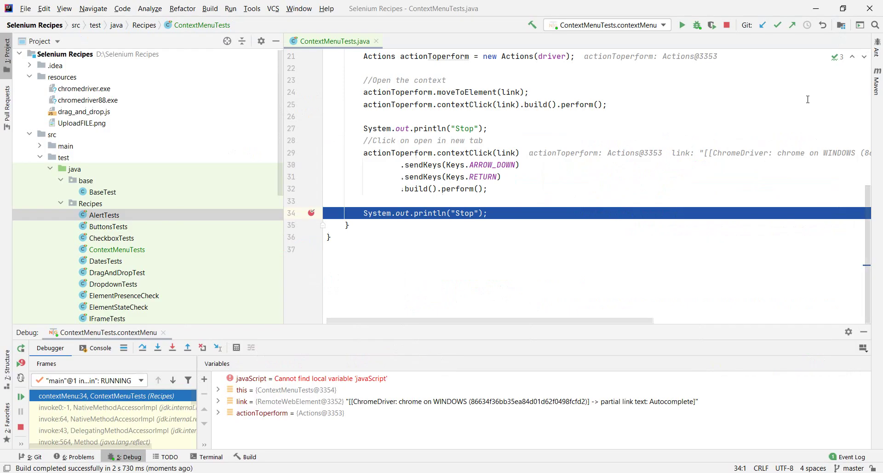
Step: Hide the Debug tool window and resume with F9 so the run reports one test passed
{"action": "left_click", "coordinate": [862, 347]}
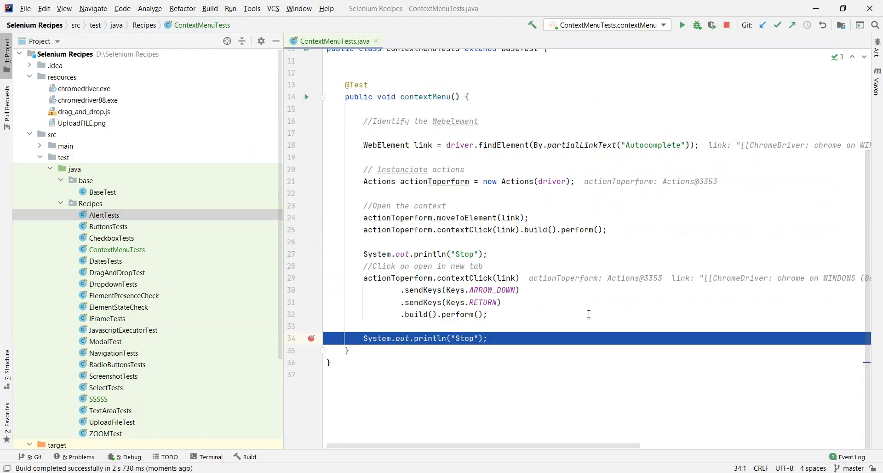
{"action": "key", "text": "F9"}
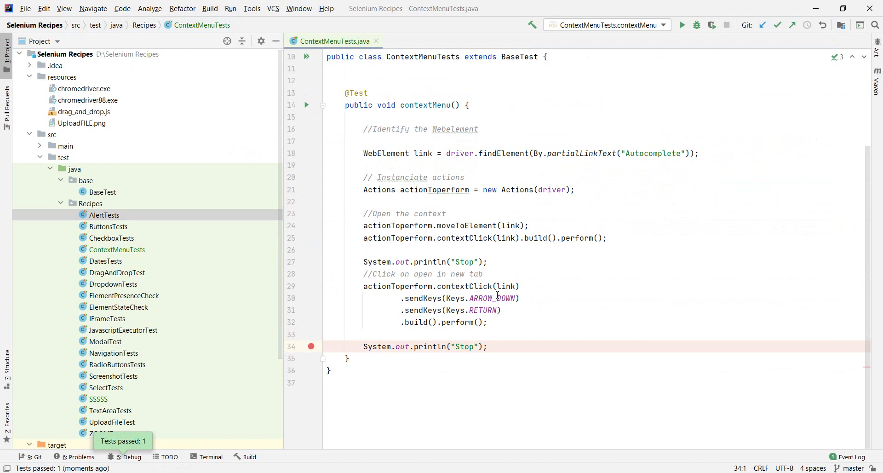